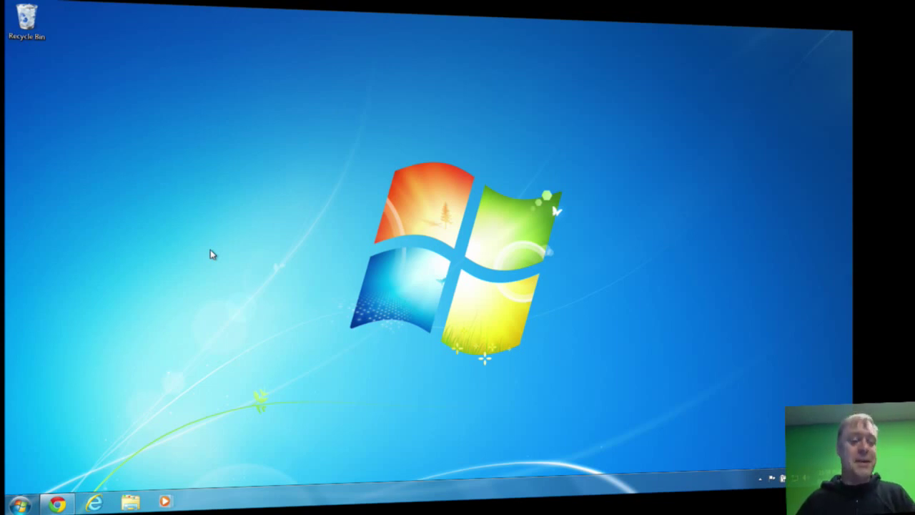
Switch to Chrome, show the downloads list, and run the AcquiaDevDesktop-2-Beta-2014-09-26.exe installer.
click(57, 503)
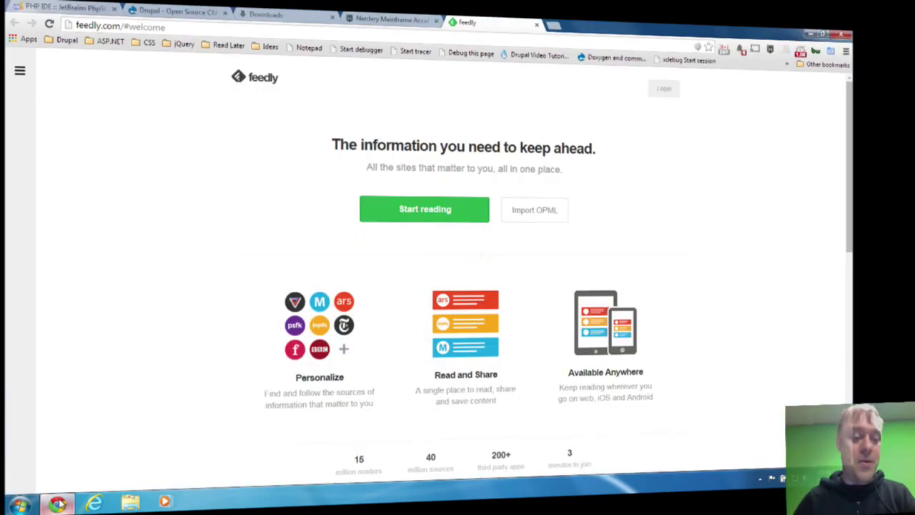
click(389, 15)
click(265, 14)
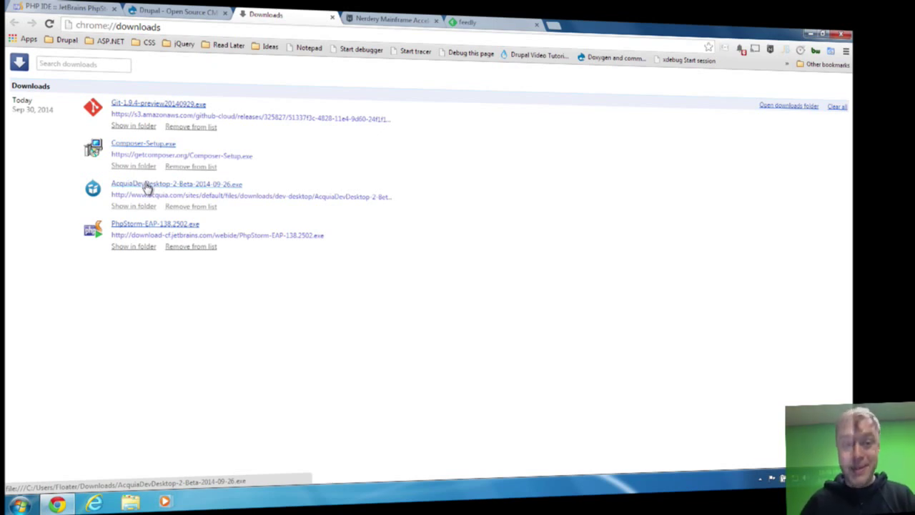
click(147, 185)
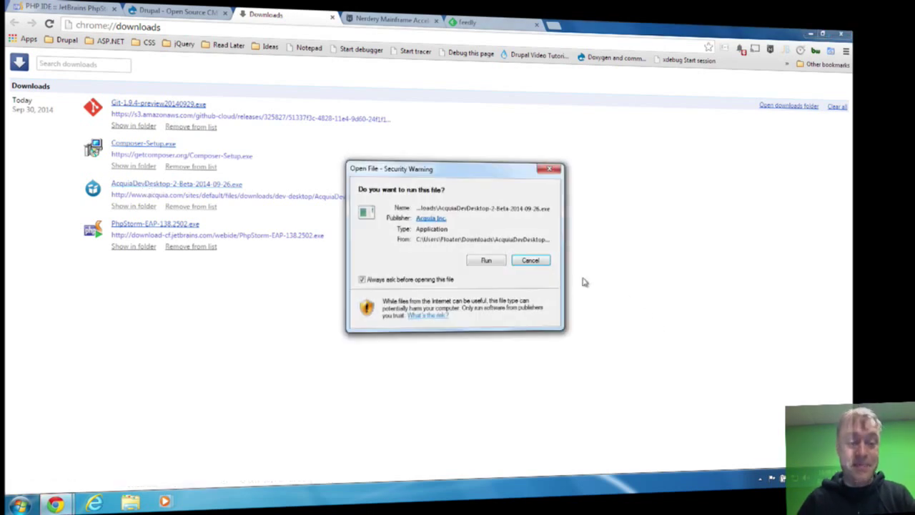
click(472, 261)
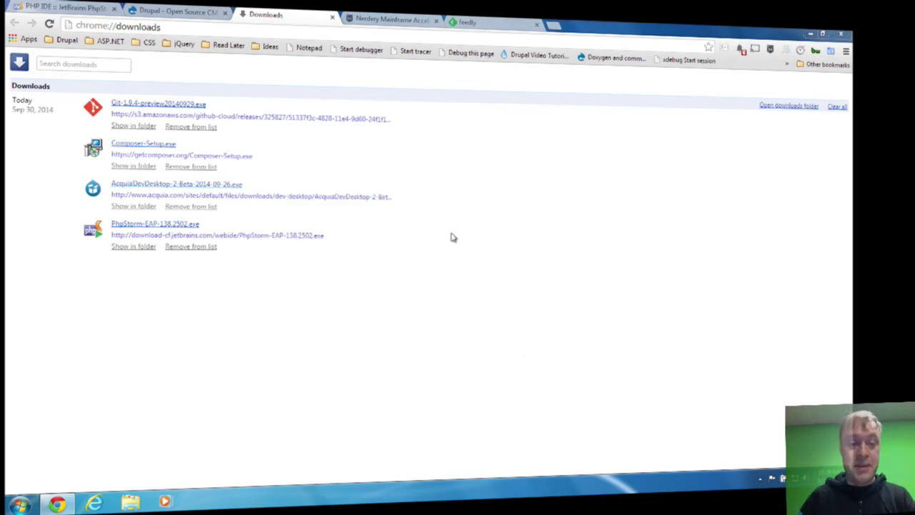
Keep the XMail server component selected, accept the license agreement, and continue to the installer's port settings.
click(585, 384)
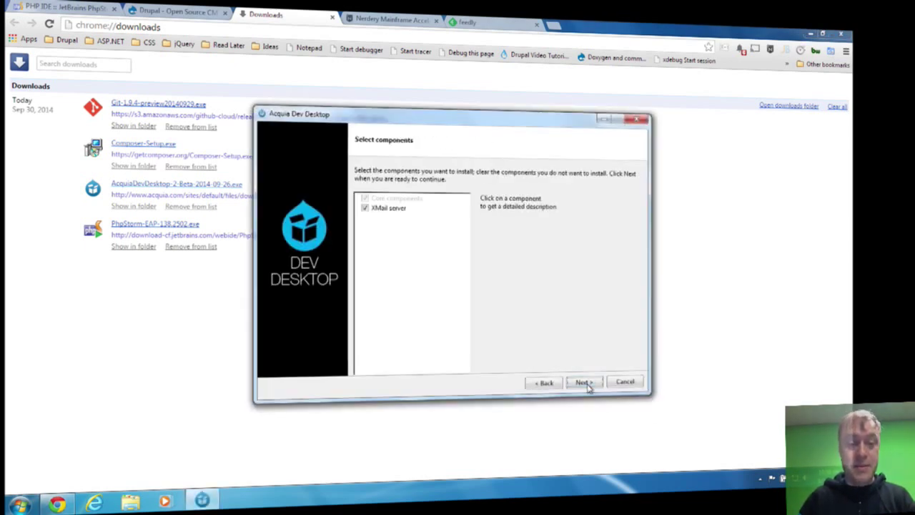
click(585, 383)
click(585, 383)
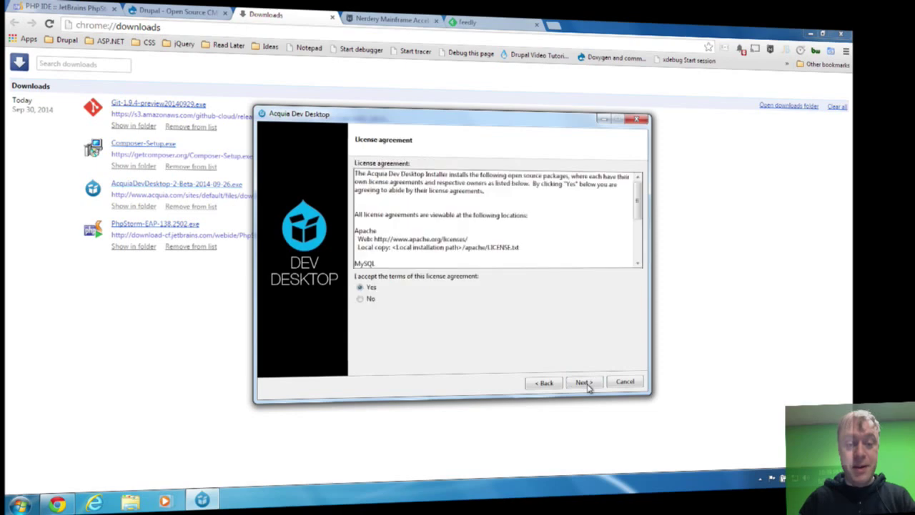
click(585, 383)
click(585, 383)
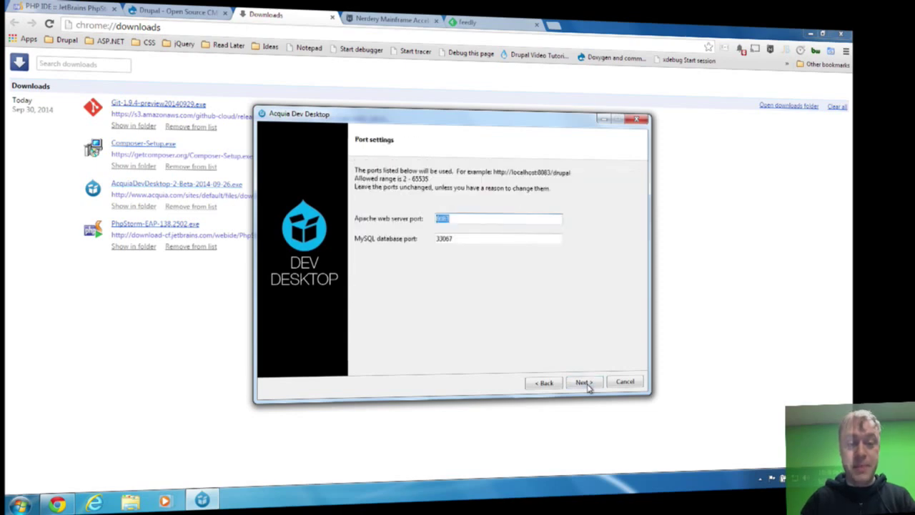
Set the Apache web server port to 80 and the MySQL database port to 3306.
click(480, 224)
key(BackSpace)
key(BackSpace)
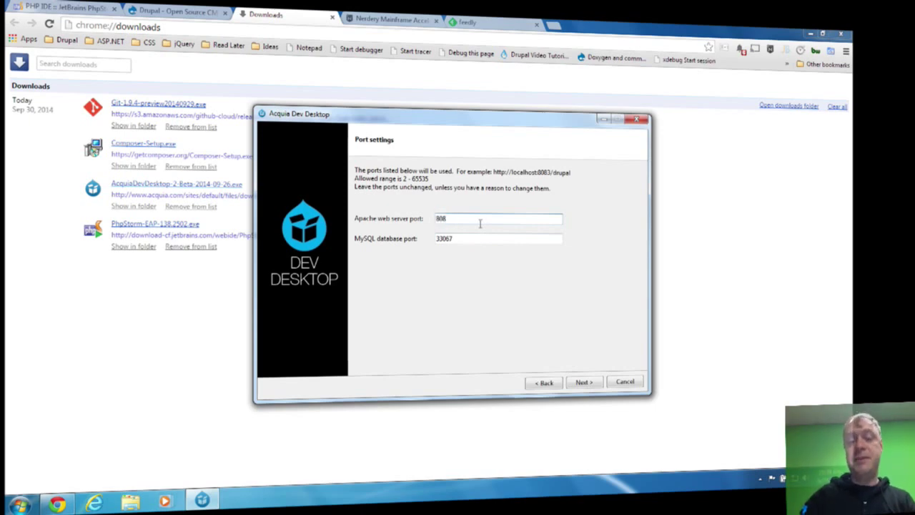
click(484, 240)
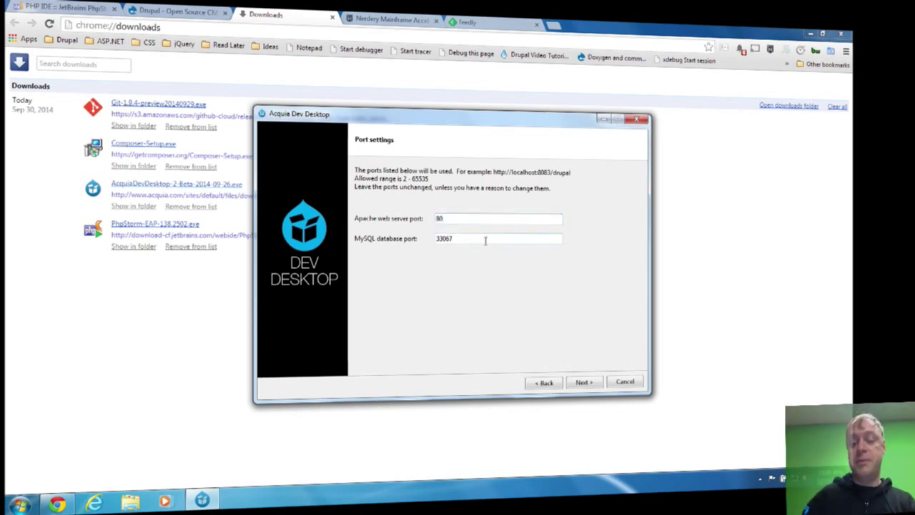
key(BackSpace)
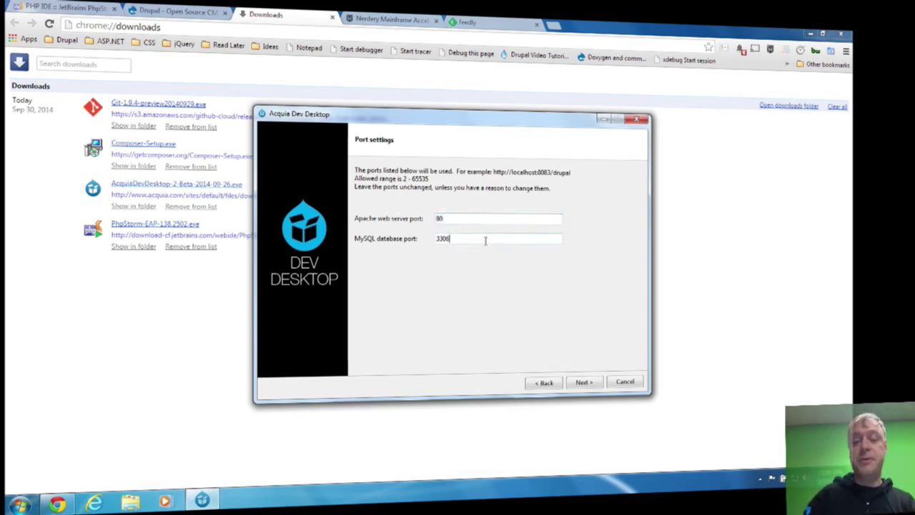
Accept the port settings and reviewed information, and start installing Acquia Dev Desktop.
click(583, 382)
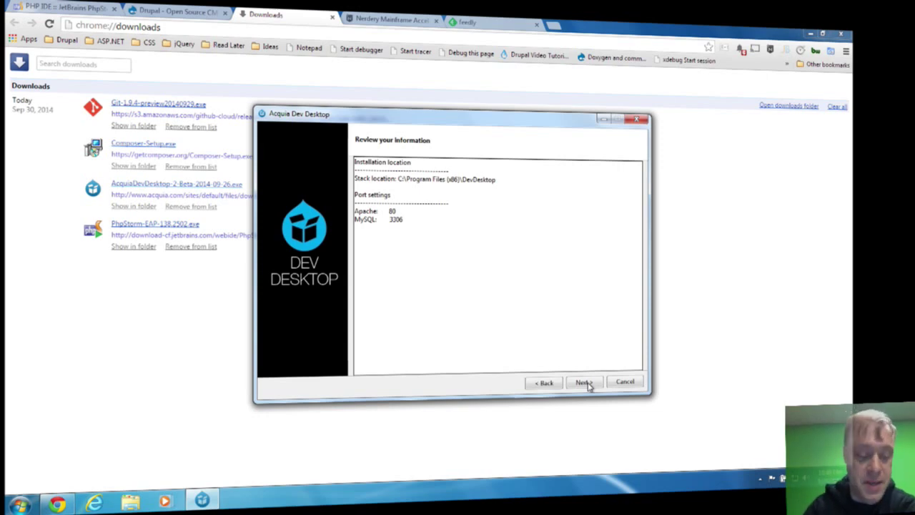
click(584, 382)
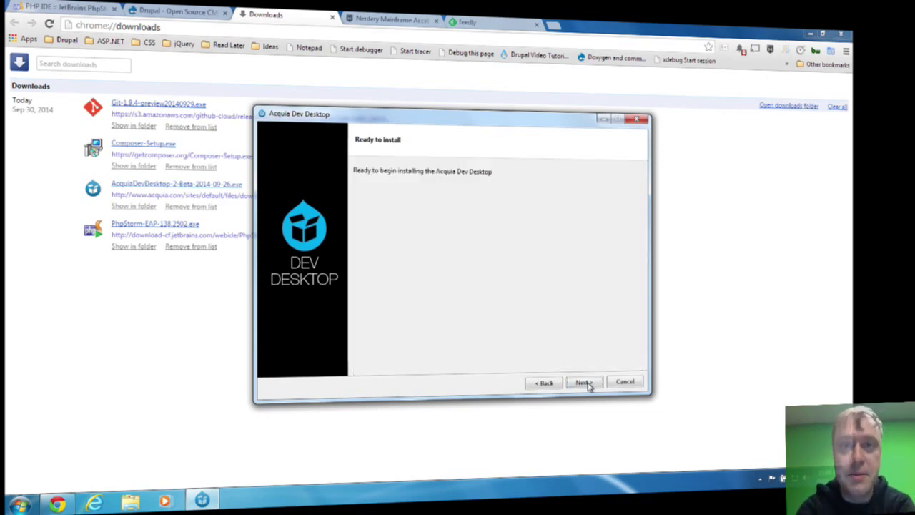
click(584, 382)
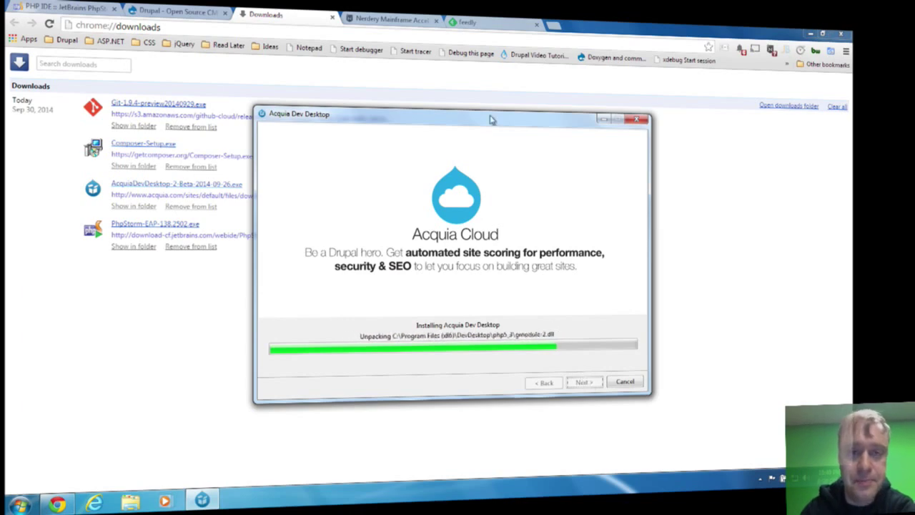
Close the Nerdery Mainframe and feedly pages, and run the downloaded Git-1.9.4-preview20140929.exe installer.
click(436, 20)
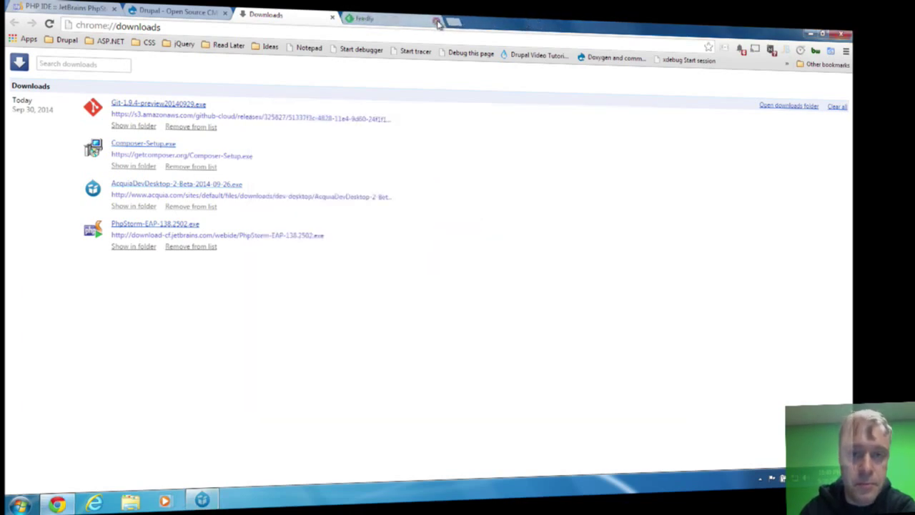
click(438, 22)
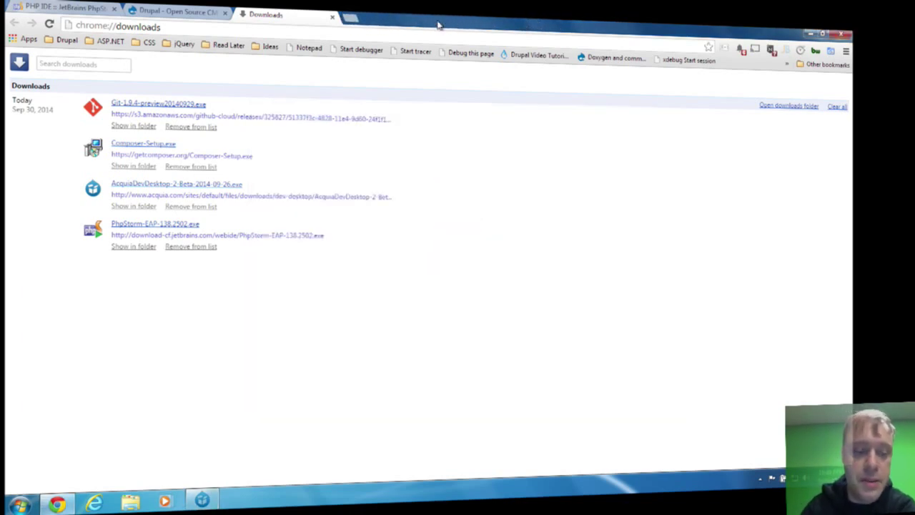
click(133, 105)
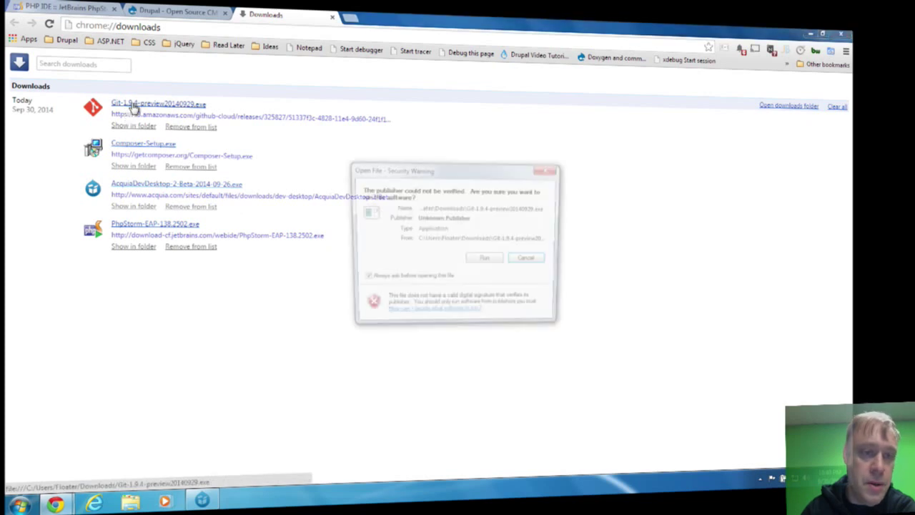
click(473, 260)
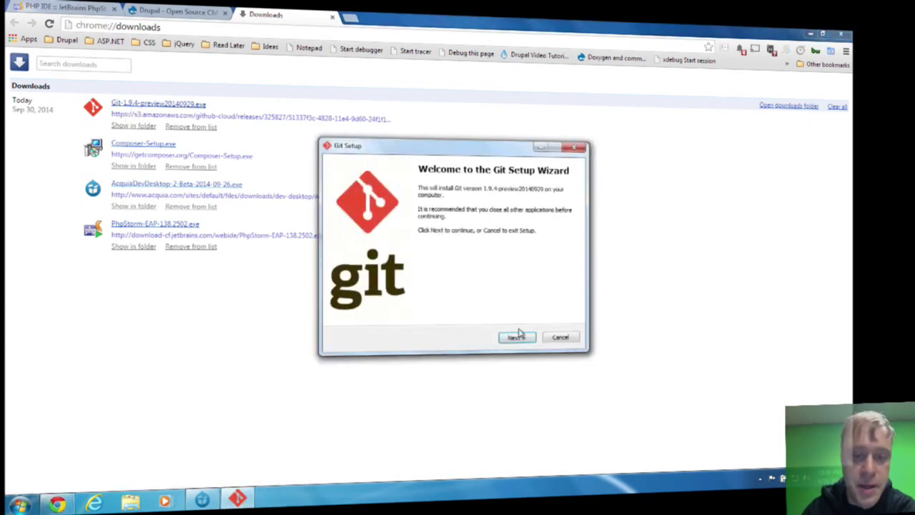
Finish the Acquia Dev Desktop installer with launching enabled, and allow mysqld and Apache HTTP Server through the firewall on private networks.
click(196, 502)
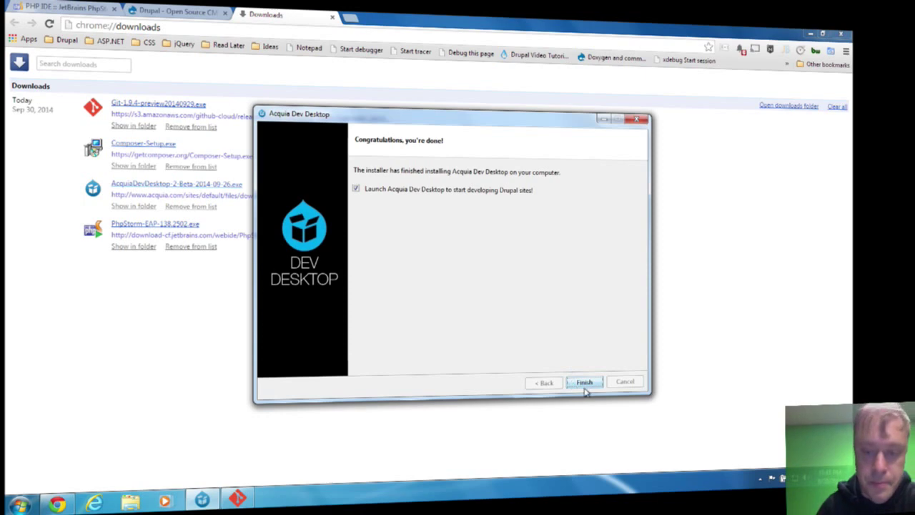
click(584, 384)
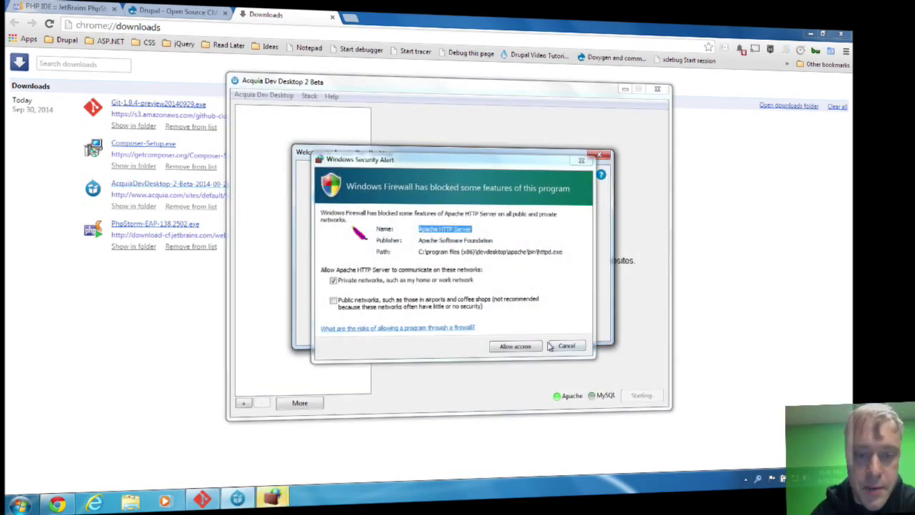
click(512, 351)
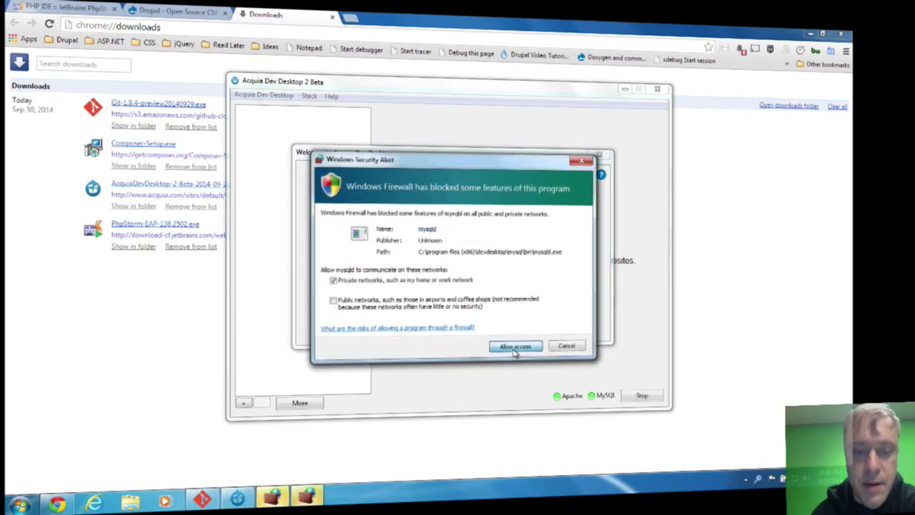
click(513, 351)
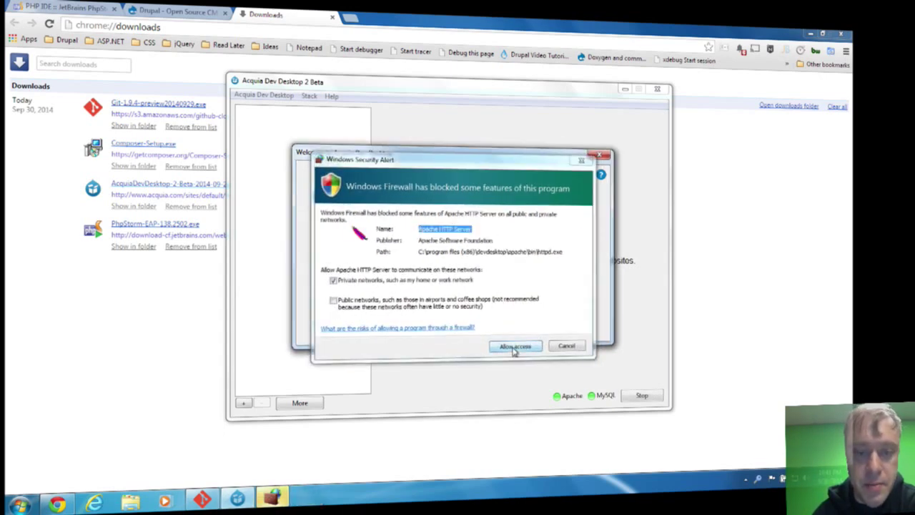
click(513, 351)
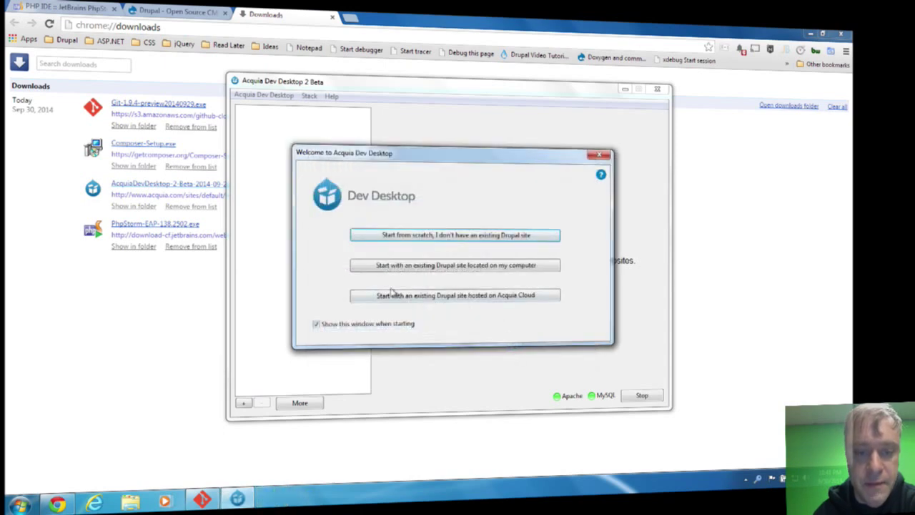
Dismiss the Acquia Dev Desktop welcome window and minimize the main window.
click(598, 156)
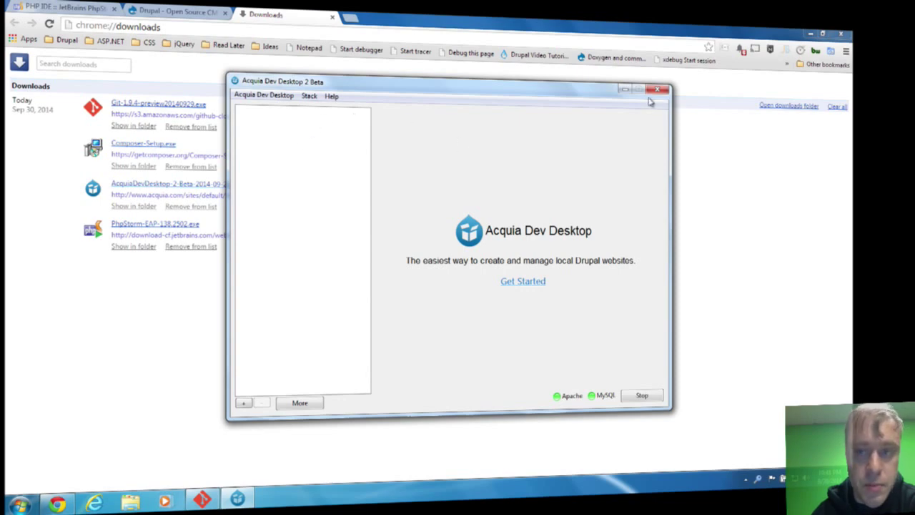
click(623, 90)
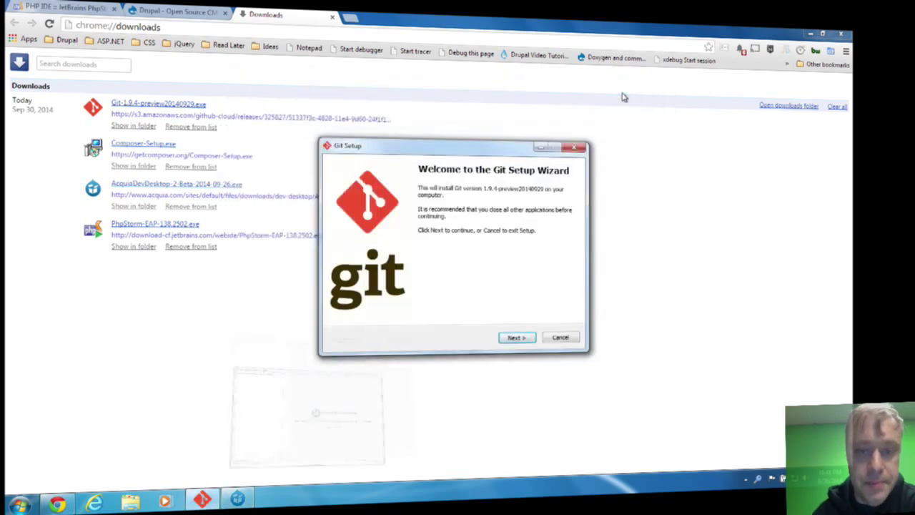
Look through the Git Setup wizard's opening pages, including the GNU General Public License.
click(516, 338)
click(522, 340)
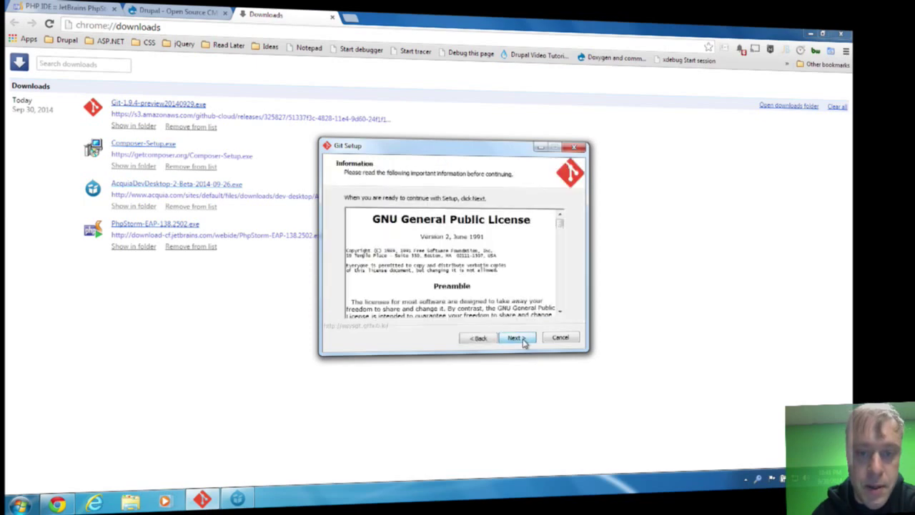
click(478, 338)
Search the web for "git for windows" in a new Chrome tab.
click(242, 15)
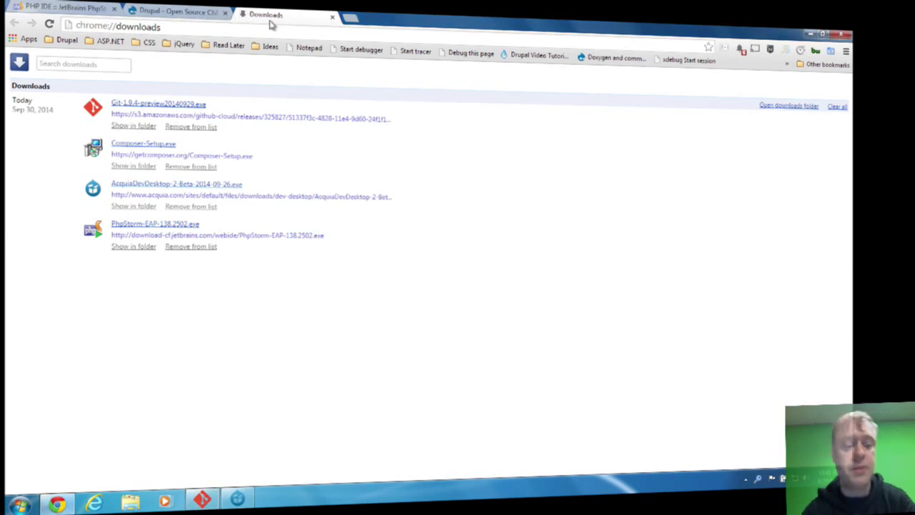
key(ctrl+t)
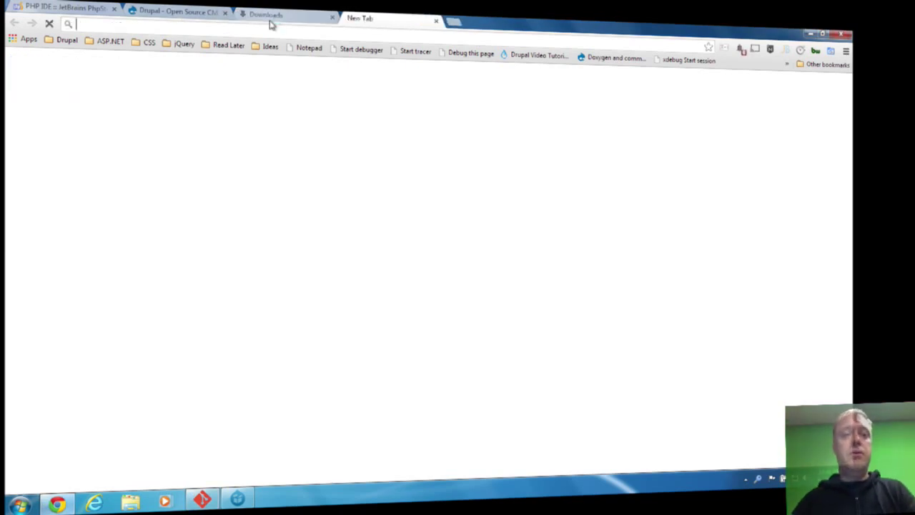
text(git for windows)
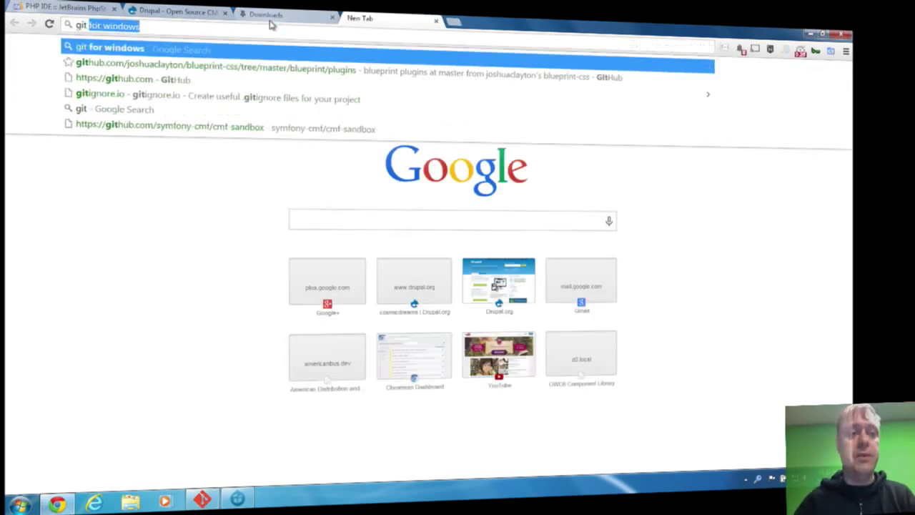
key(Return)
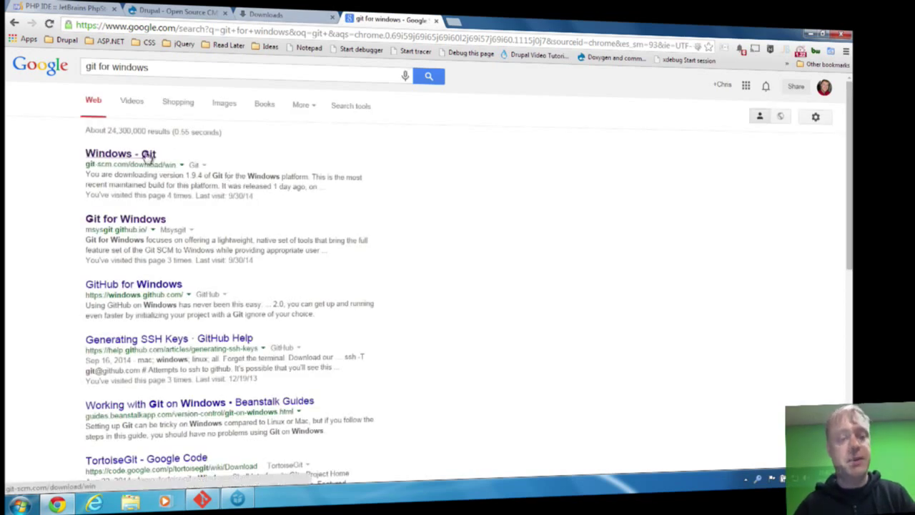
Open the Windows - Git result in a background tab, and view the Git for Windows site down to Tools & Features.
middle_click(146, 156)
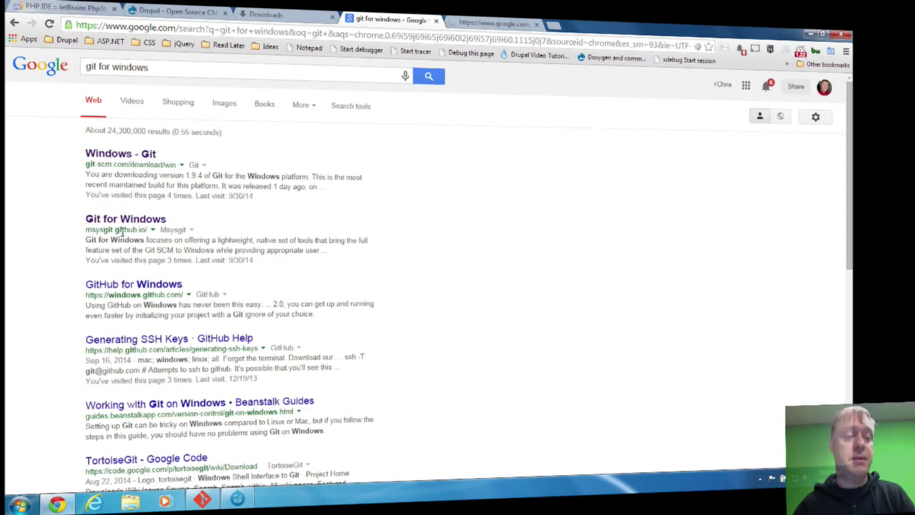
click(128, 221)
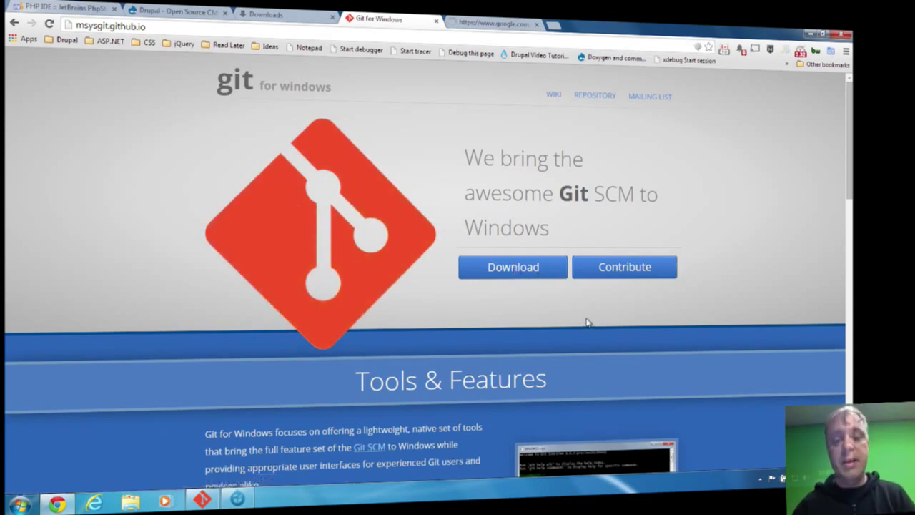
scroll(586, 323, down, 2)
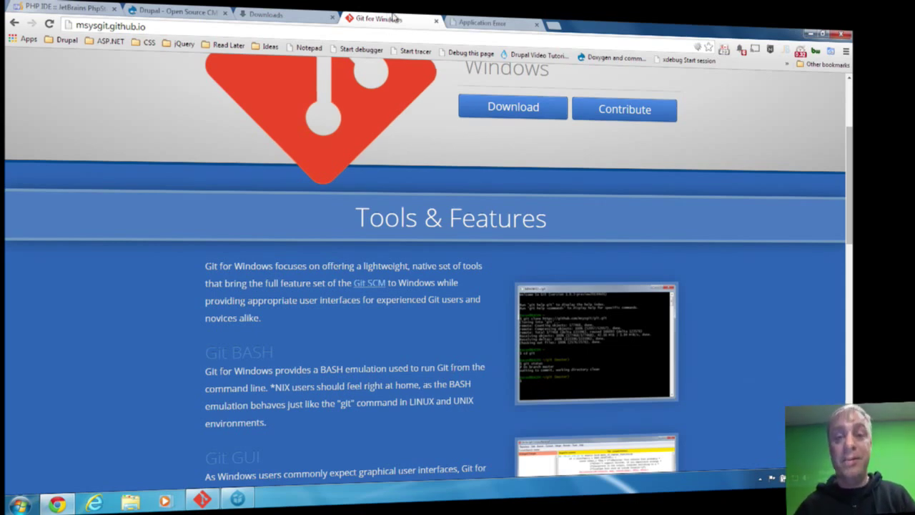
Check the git-scm.com Windows download page, close it, and return to the downloads list.
click(470, 24)
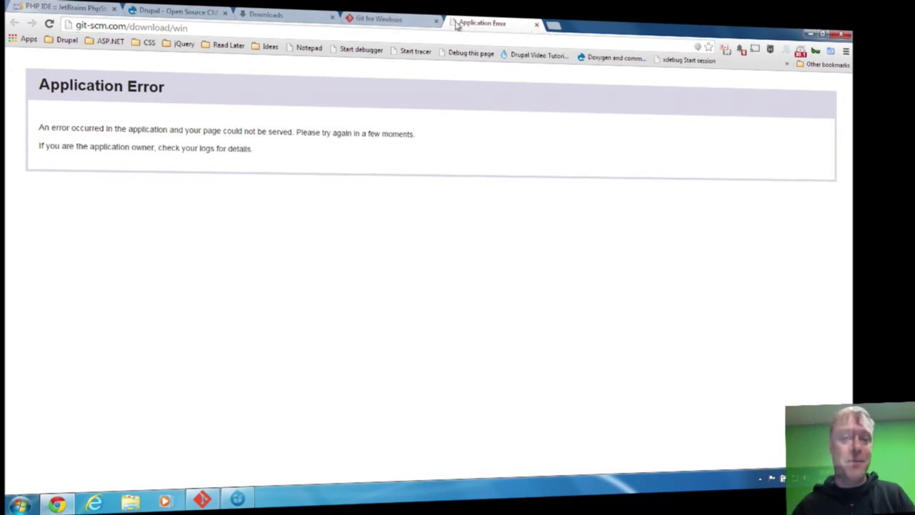
click(535, 25)
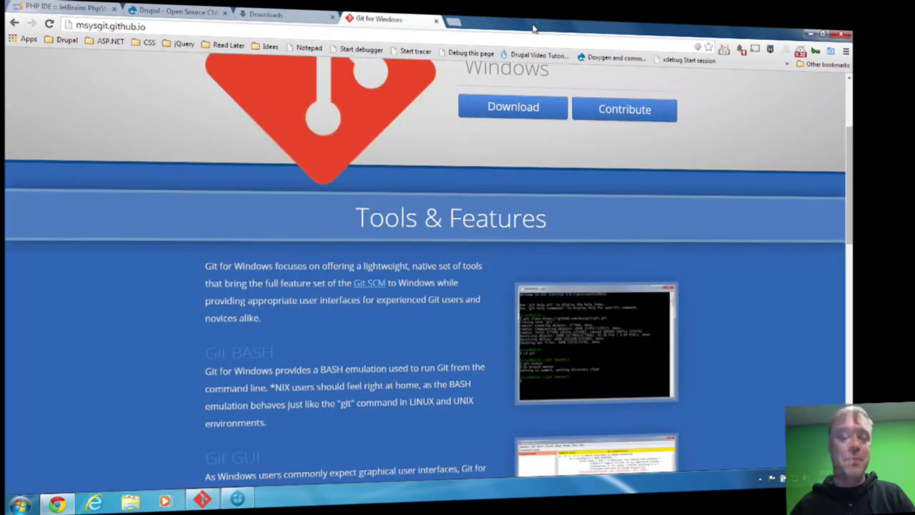
click(309, 15)
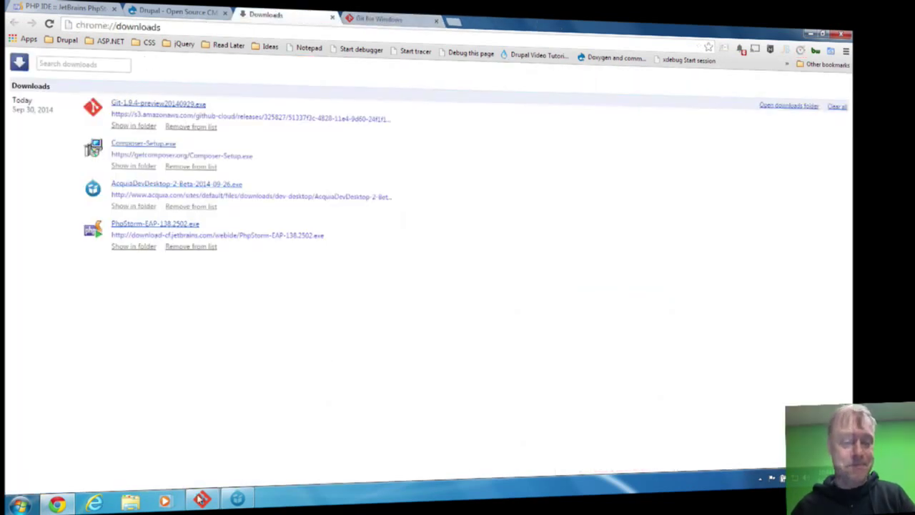
Bring the Git Setup wizard forward at its GNU General Public License page.
click(202, 500)
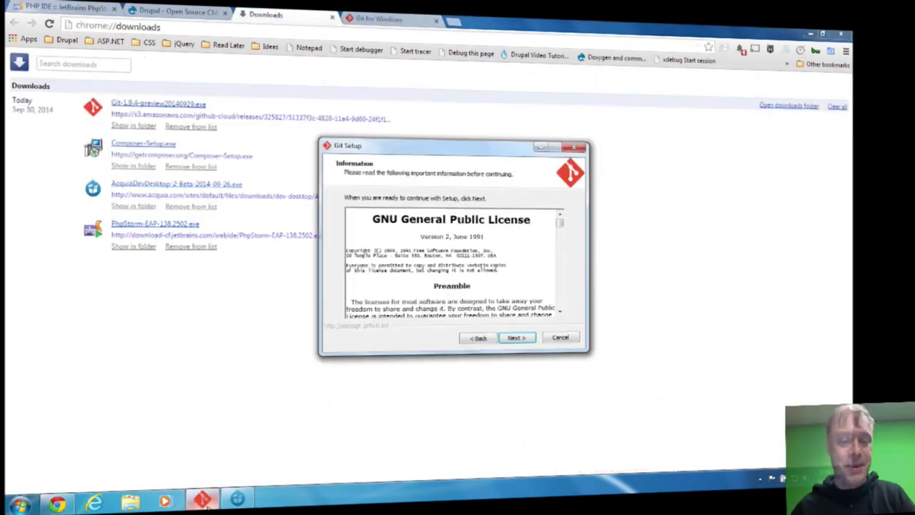
click(529, 338)
click(529, 337)
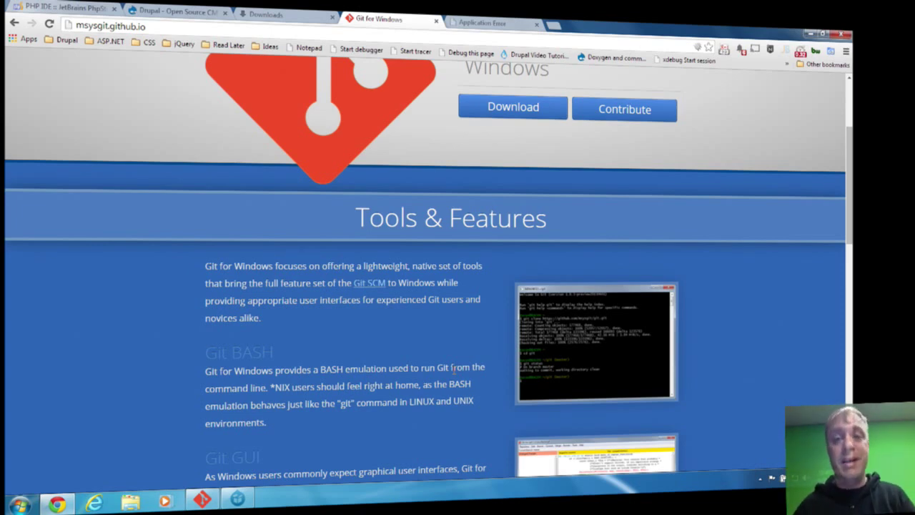
View the git-scm.com/download/win page, close its tab, and go back to the Chrome downloads list.
click(469, 26)
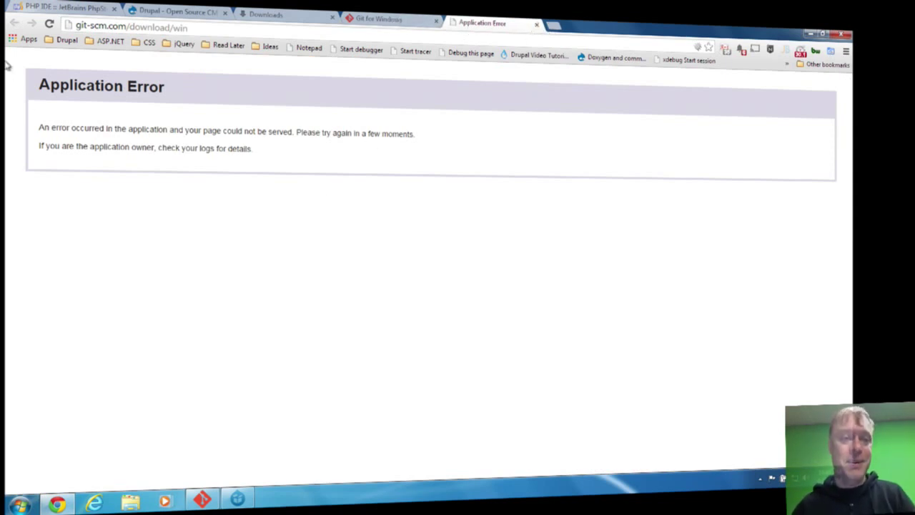
click(535, 25)
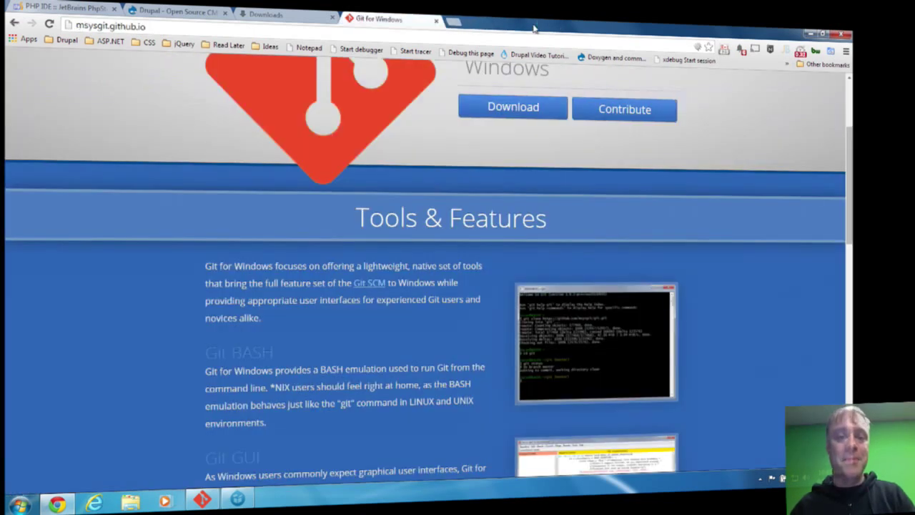
click(307, 14)
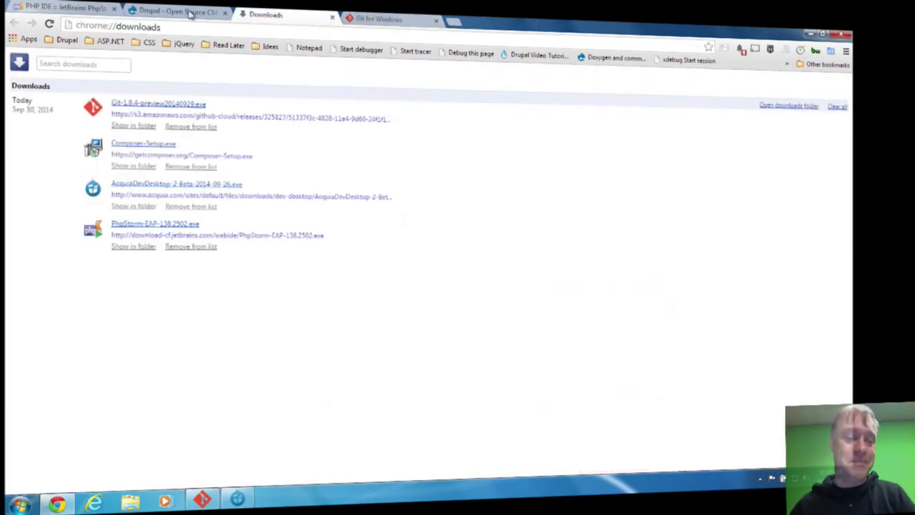
Continue Git Setup past the license, keeping the C:\Program Files (x86)\Git destination and the default components.
click(202, 500)
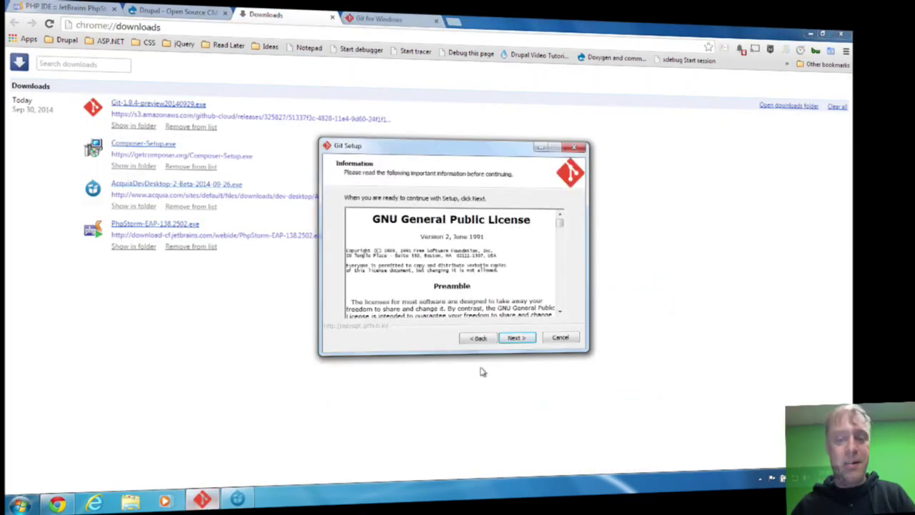
click(528, 337)
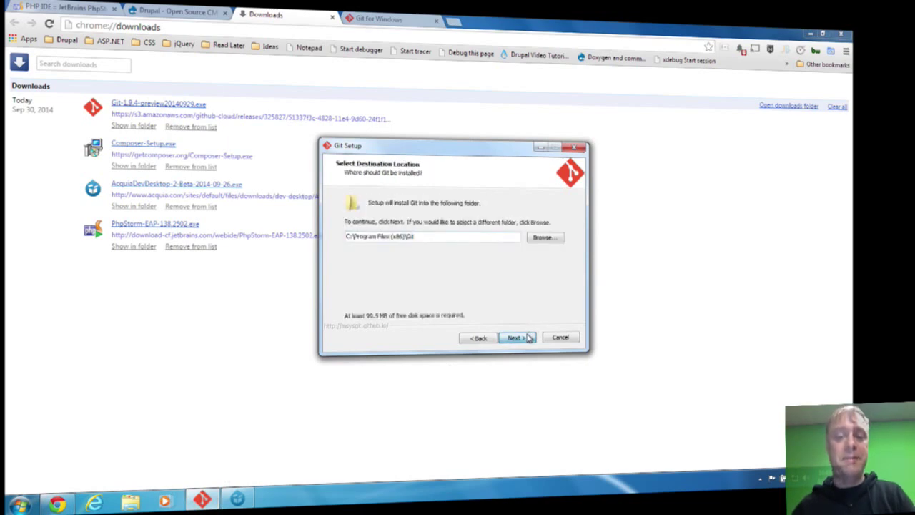
click(529, 339)
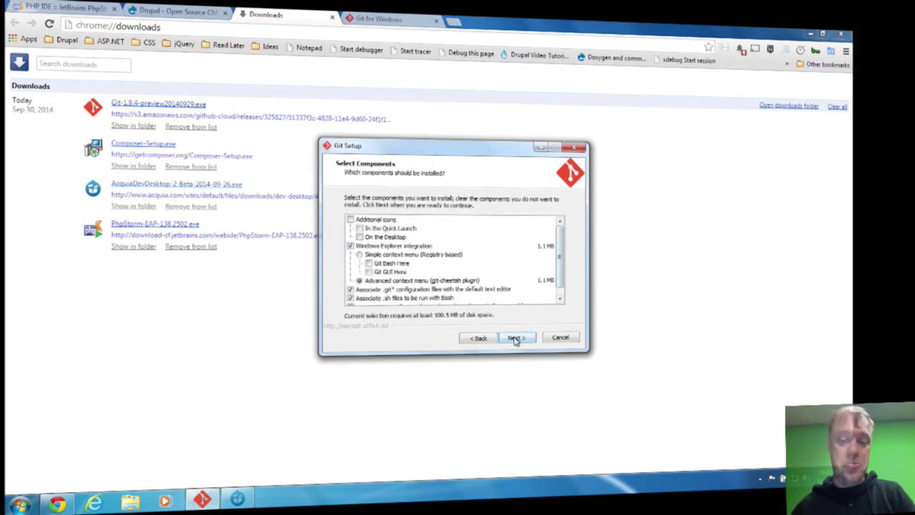
click(514, 338)
click(480, 338)
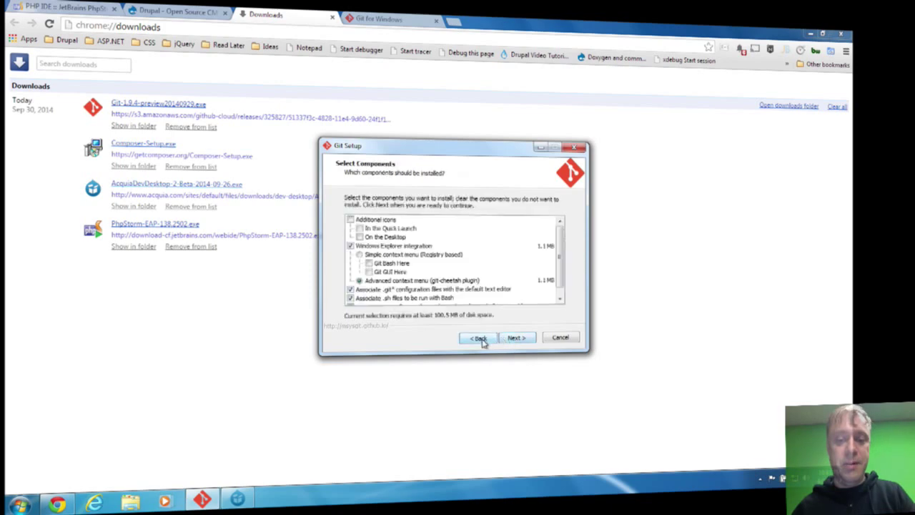
click(532, 340)
click(531, 340)
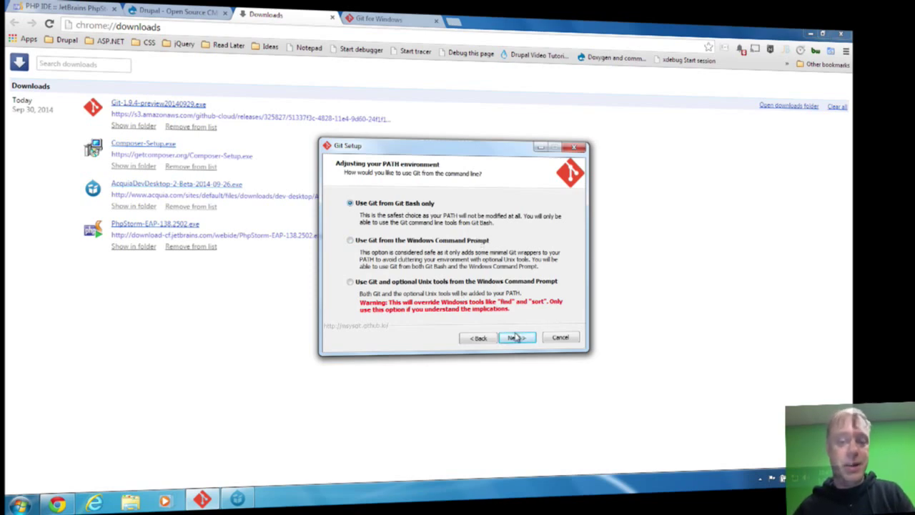
Install Git for Git Bash only with Windows-style checkout and Unix-style commit line endings, and finish without viewing ReleaseNotes.rtf.
click(516, 338)
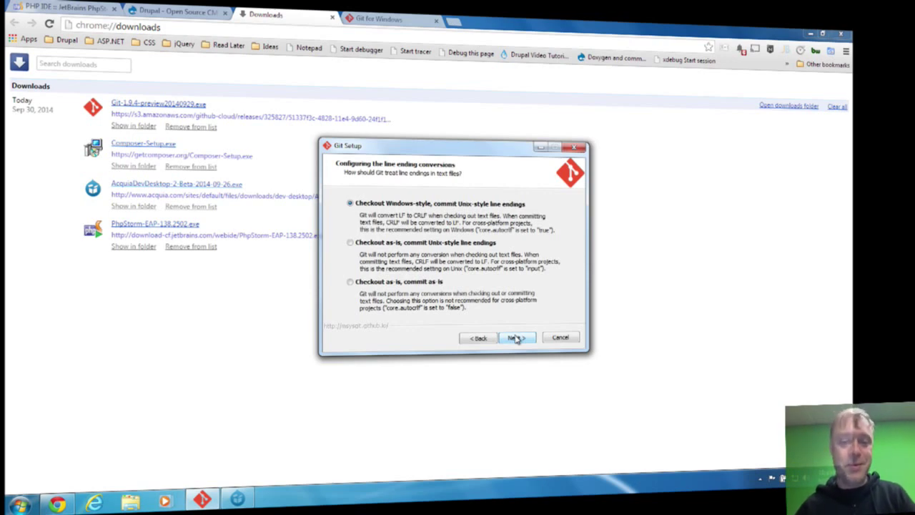
click(516, 338)
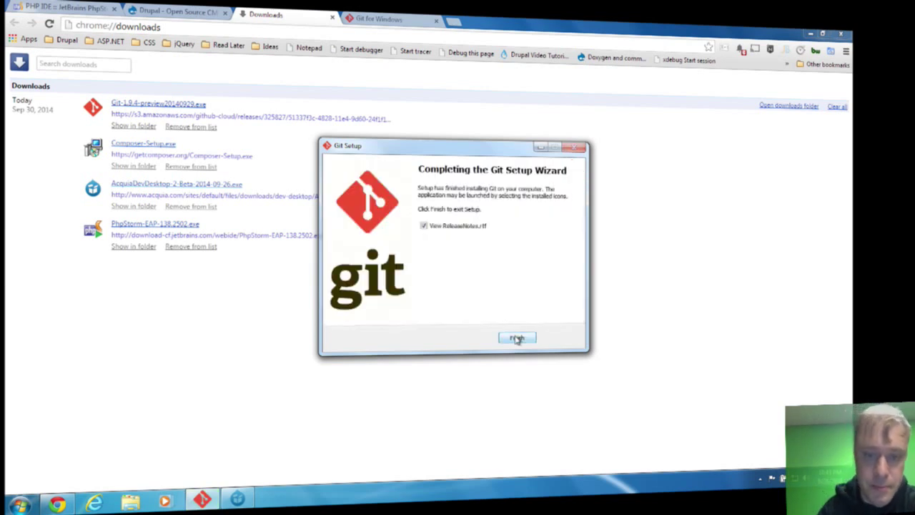
click(472, 229)
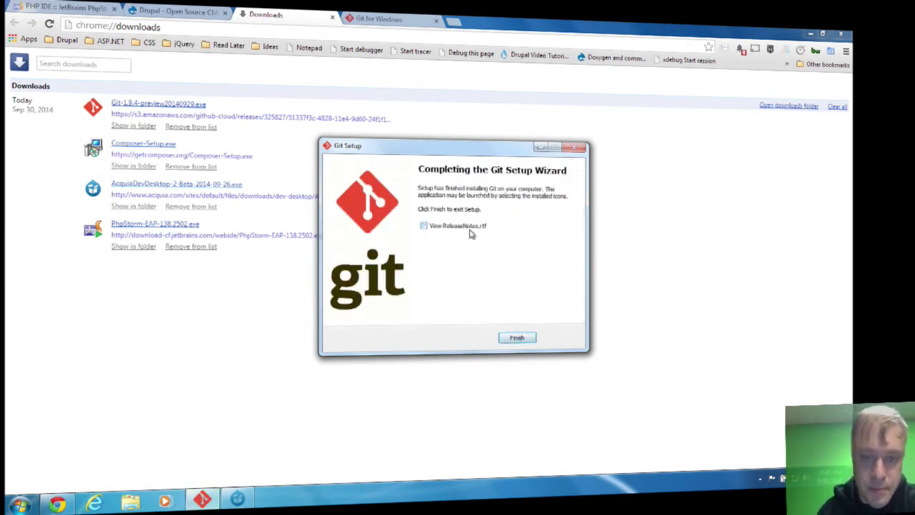
click(516, 336)
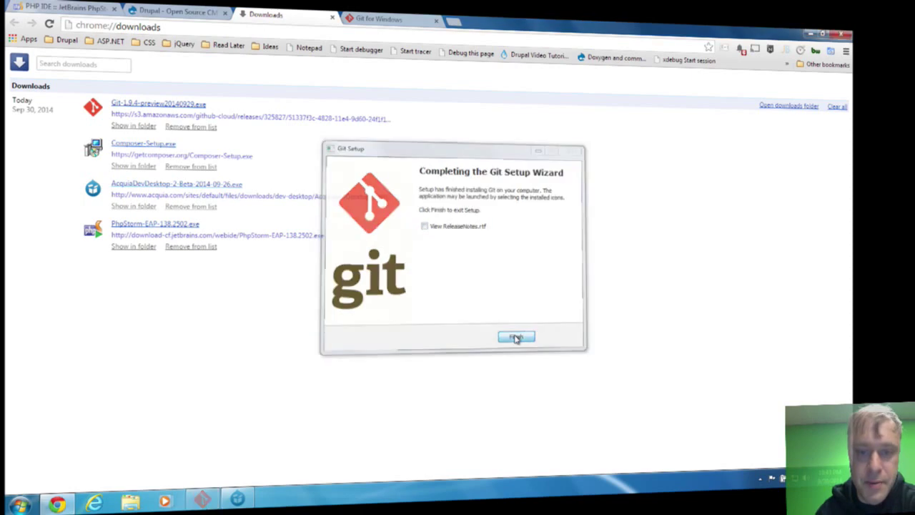
Run the downloaded Composer-Setup.exe and advance to the PHP Settings Check without installing Shell Menus.
click(136, 144)
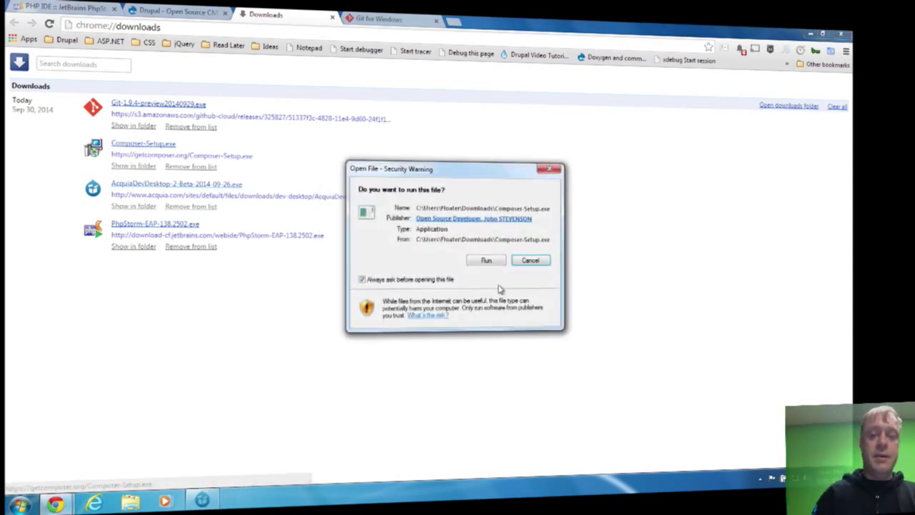
click(490, 264)
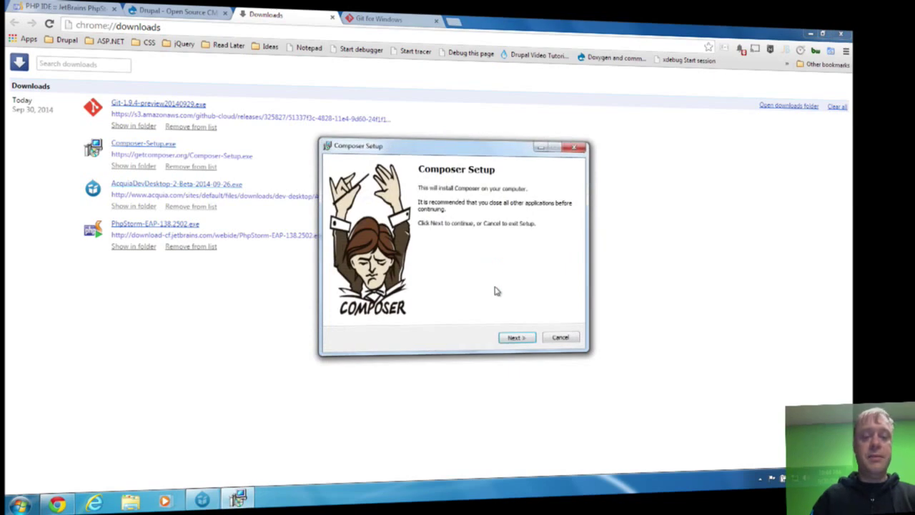
click(518, 338)
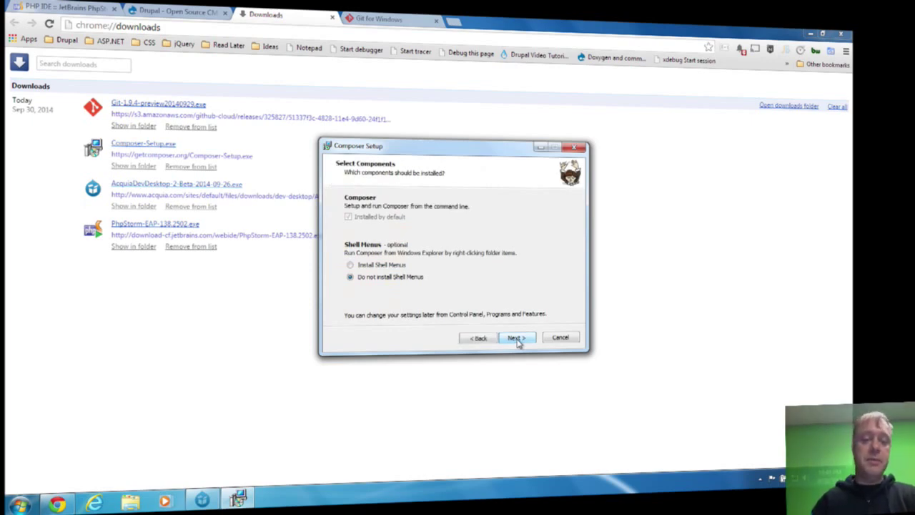
click(518, 338)
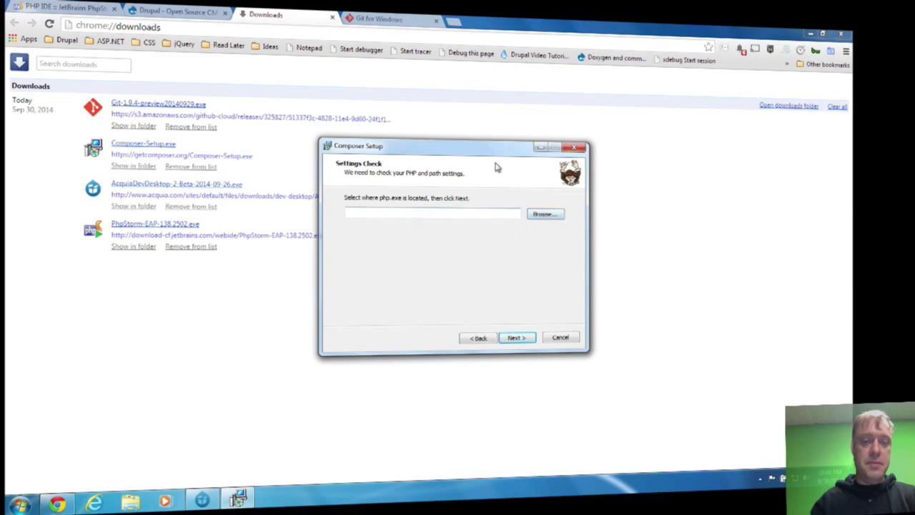
drag(499, 155, 519, 152)
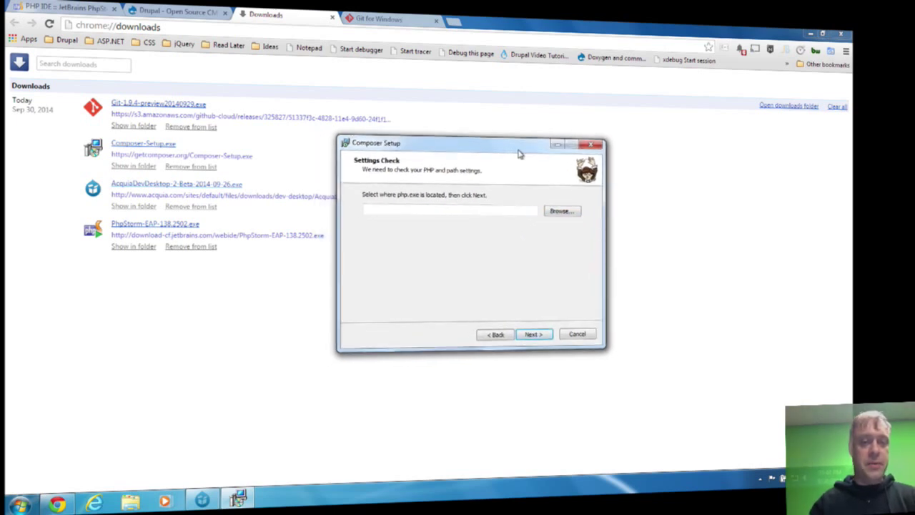
Browse for php.exe in the Program Files folder on the C: drive.
click(561, 212)
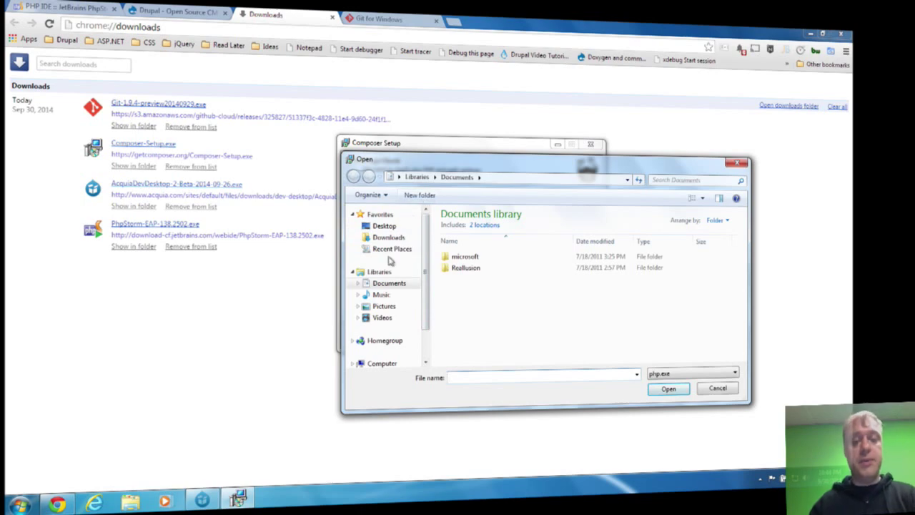
click(377, 363)
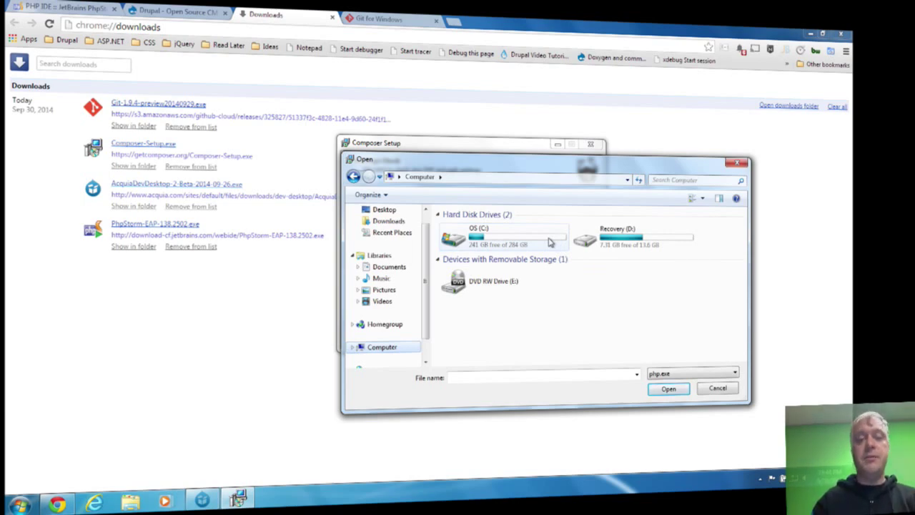
double_click(549, 242)
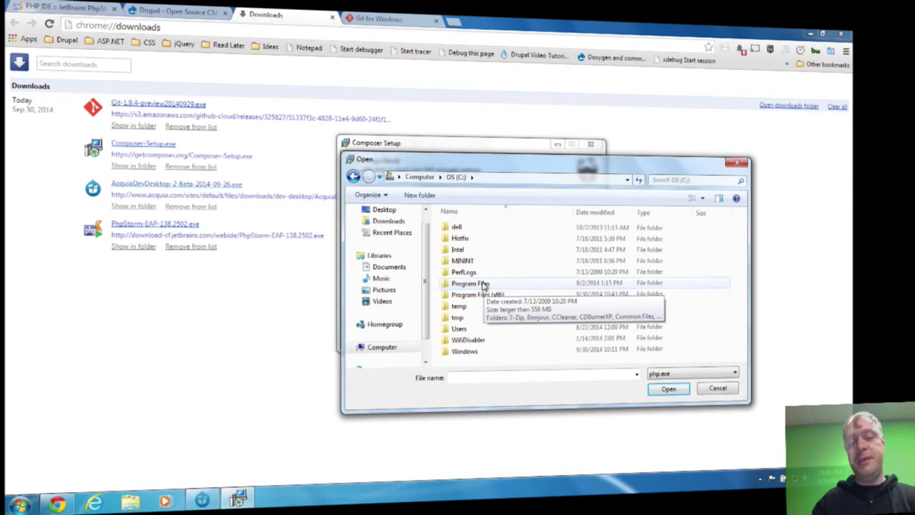
double_click(483, 285)
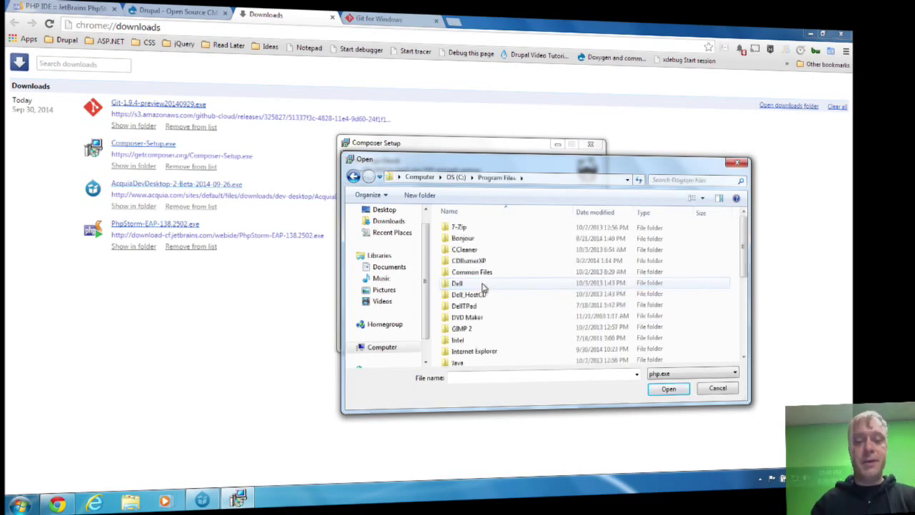
scroll(496, 309, down, 4)
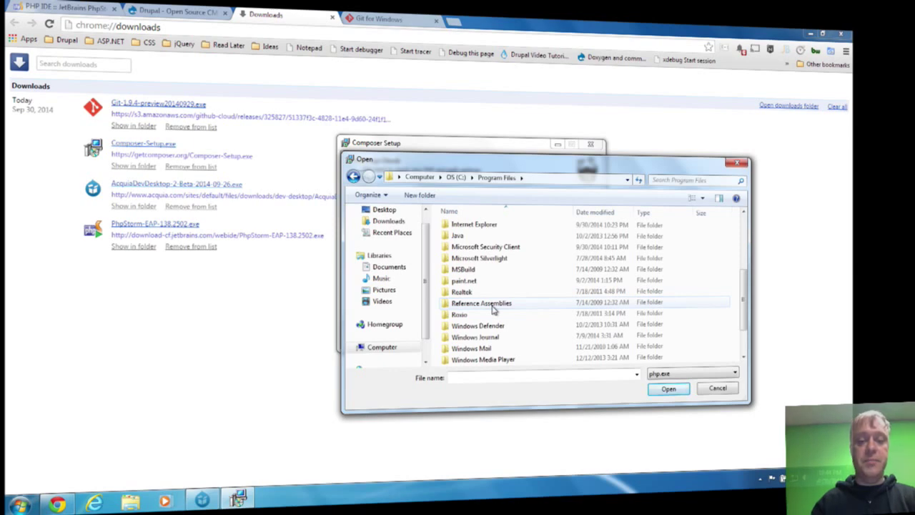
Try to continue Composer Setup with php.exe from C:\Program Files (x86)\DevDesktop\php5_4, and cancel the installer.
click(471, 177)
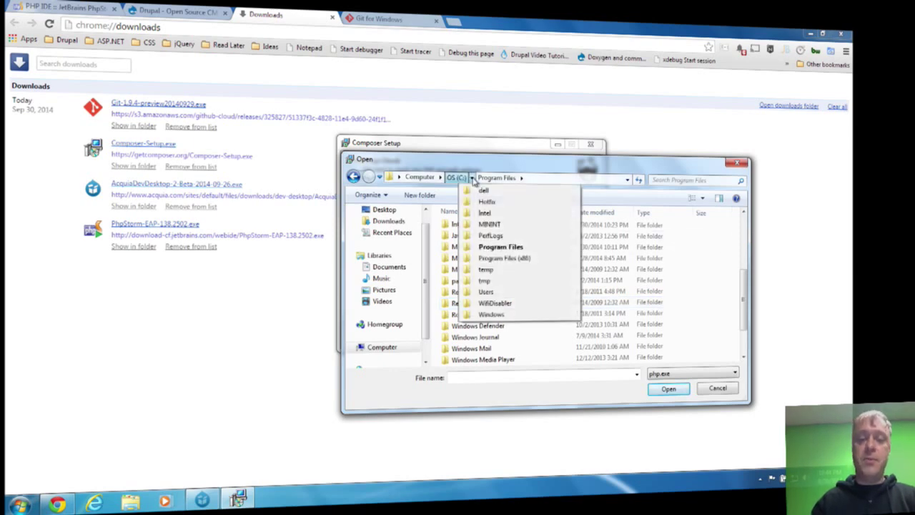
click(500, 258)
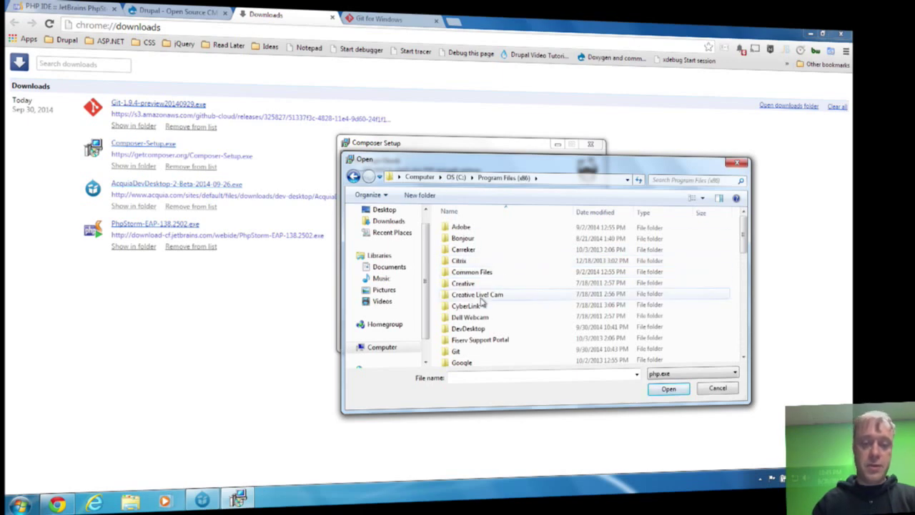
double_click(468, 328)
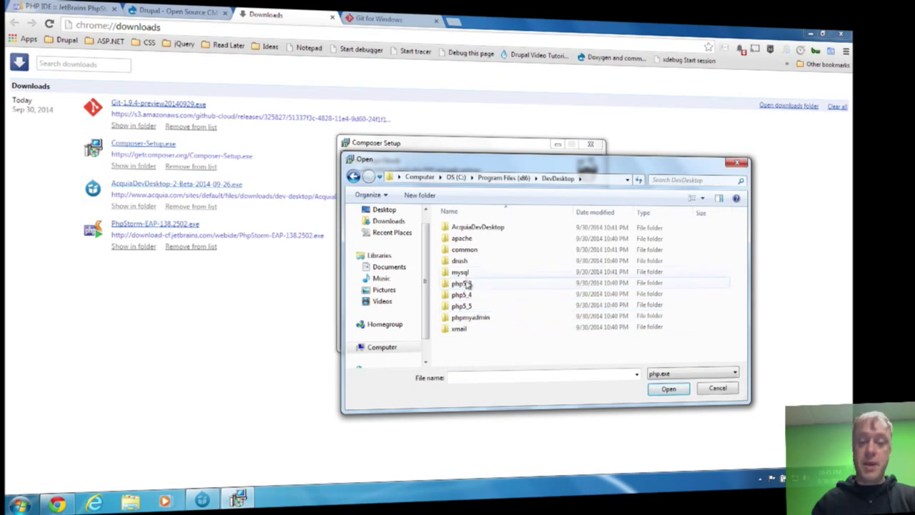
double_click(466, 295)
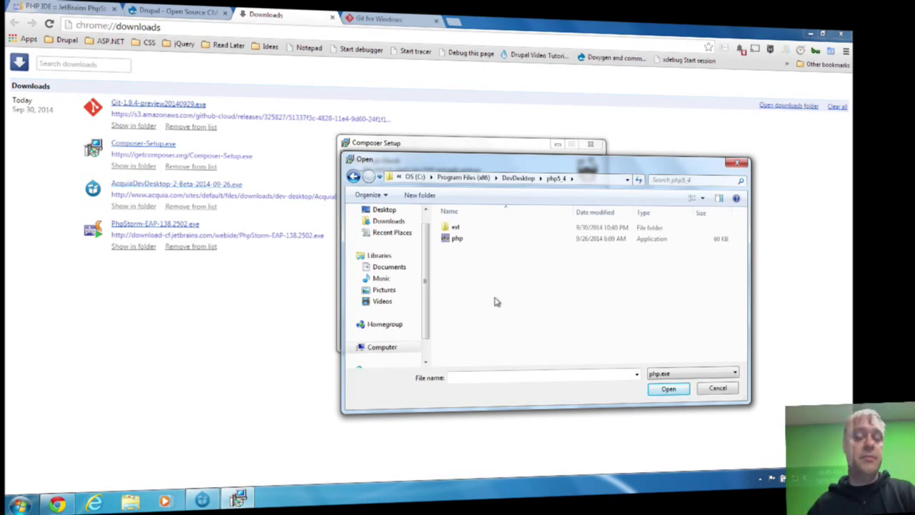
click(461, 239)
click(667, 388)
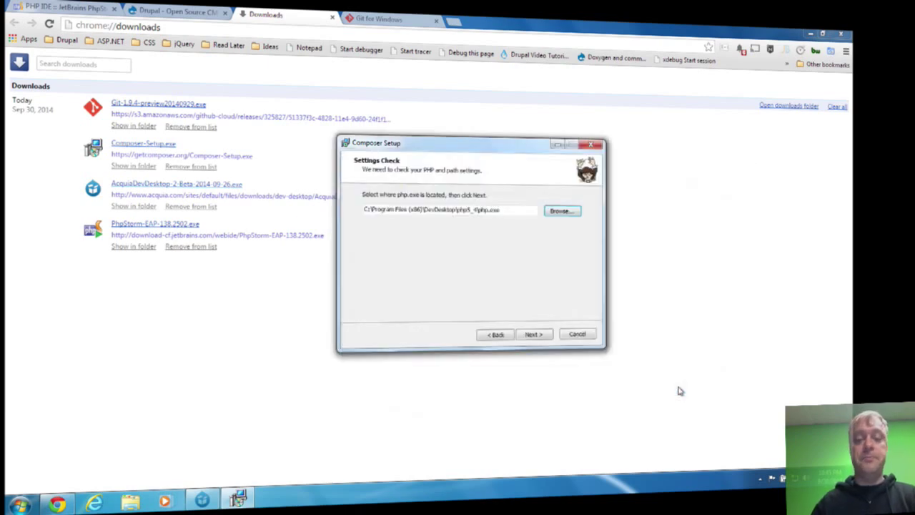
click(533, 334)
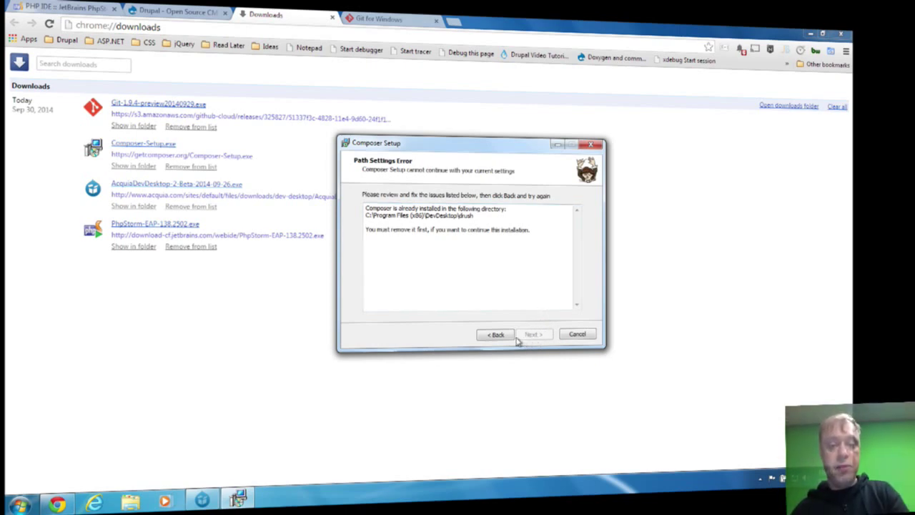
click(580, 335)
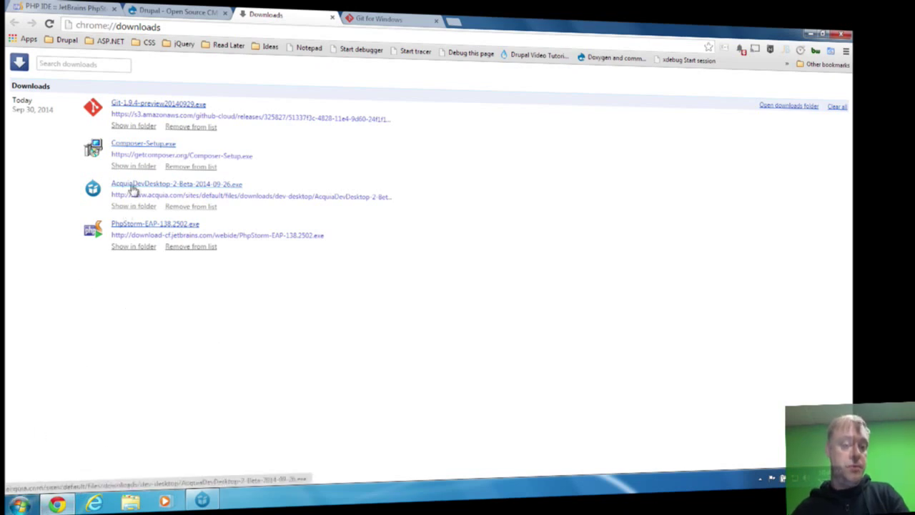
Search the installed programs for "git" and launch the Git Bash command line.
click(21, 504)
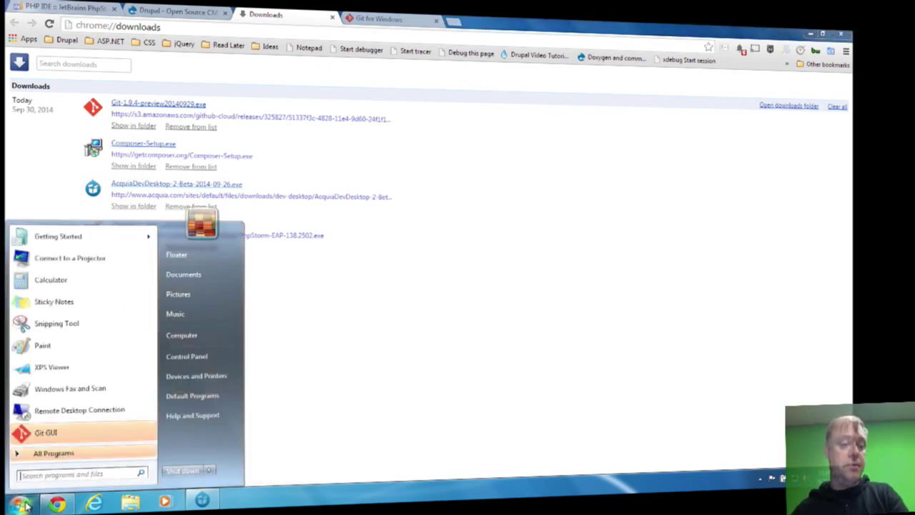
click(55, 453)
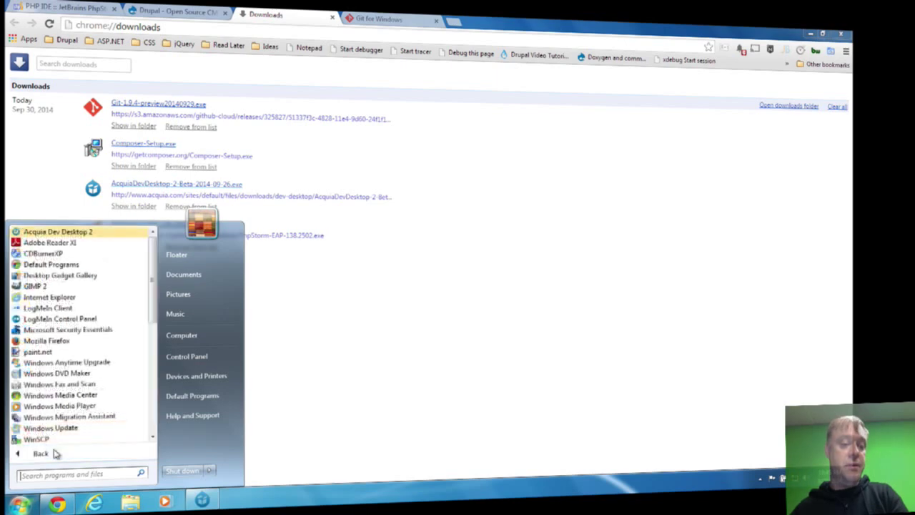
text(g)
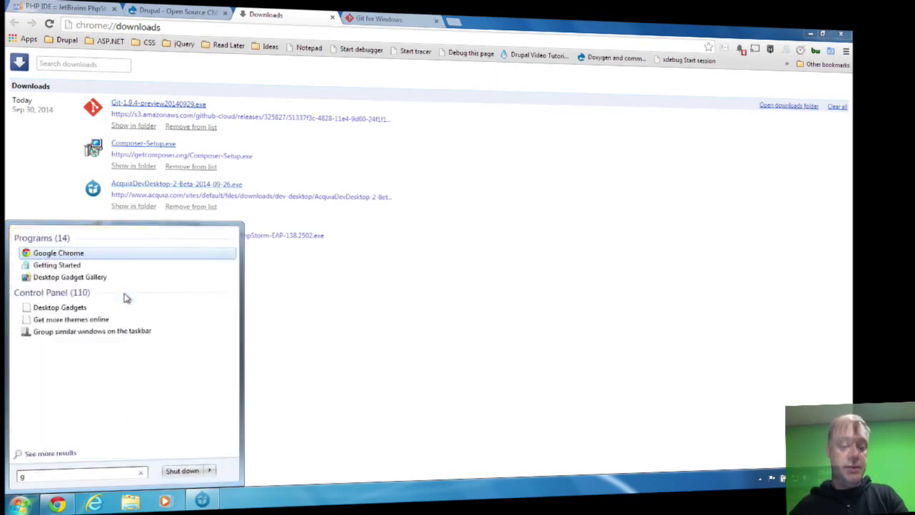
text(it)
key(Return)
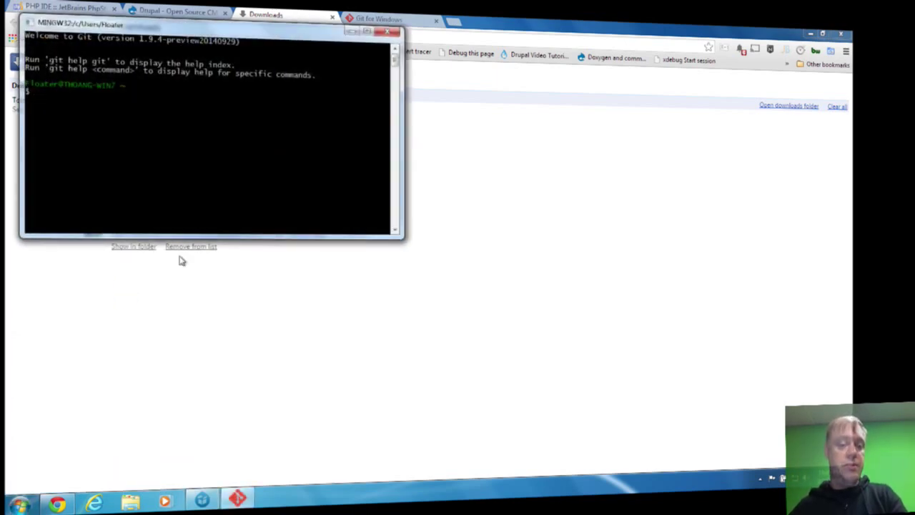
Pin Git Bash to the taskbar directly after Chrome and close its open console windows.
right_click(237, 498)
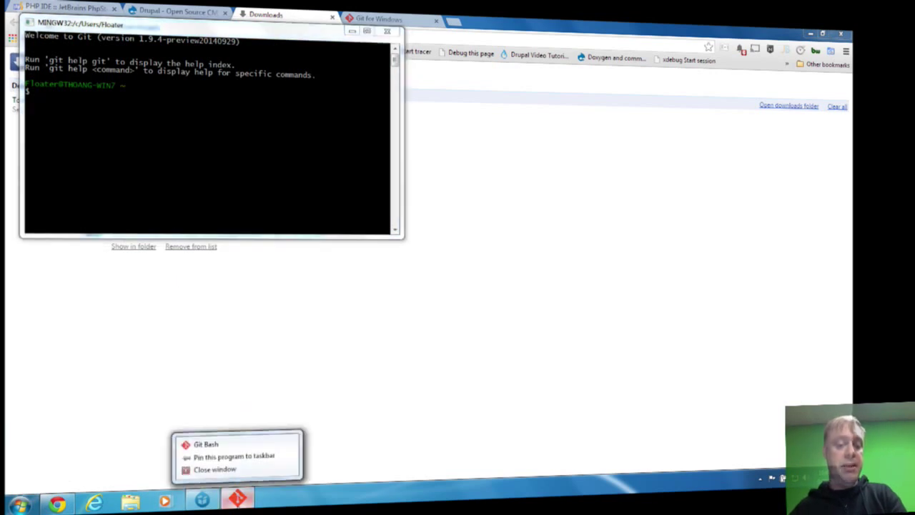
click(244, 457)
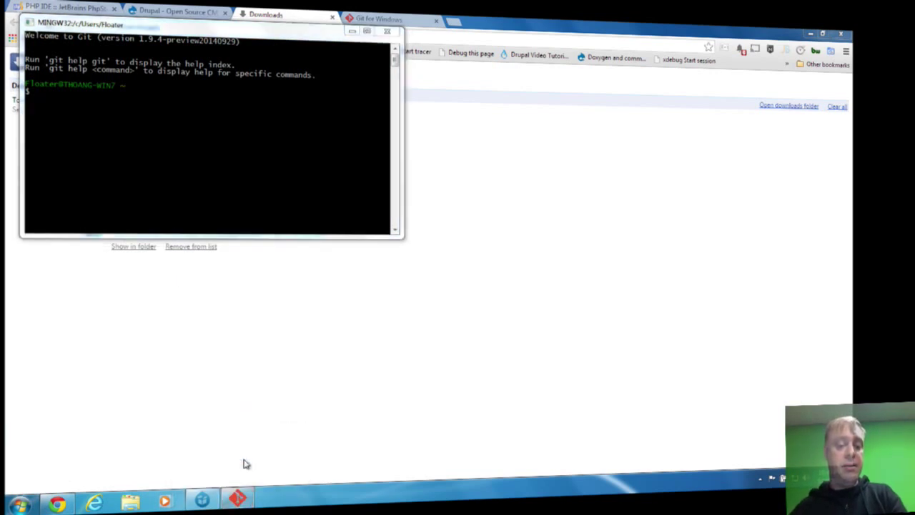
drag(239, 498, 93, 498)
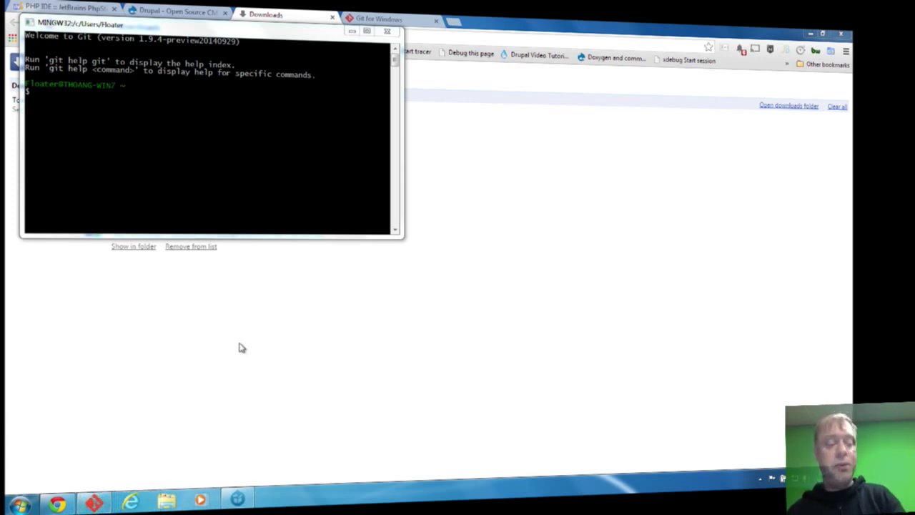
click(387, 30)
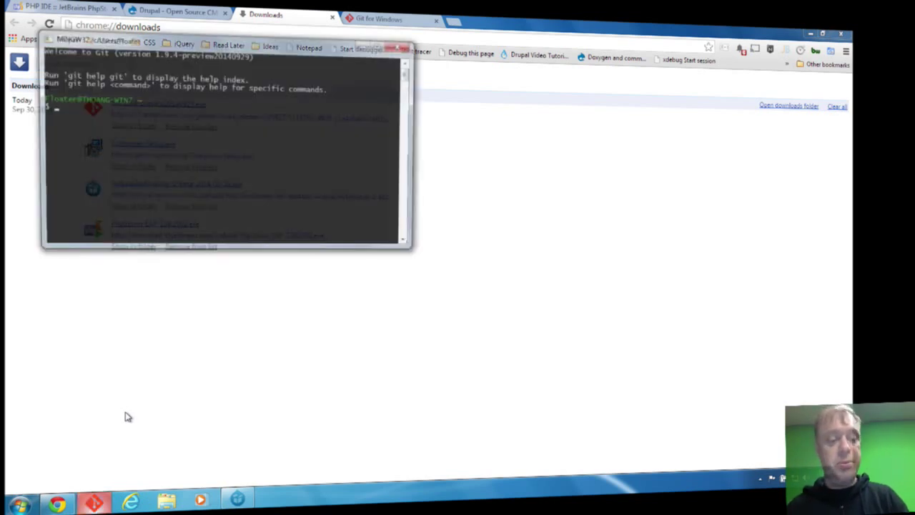
click(401, 46)
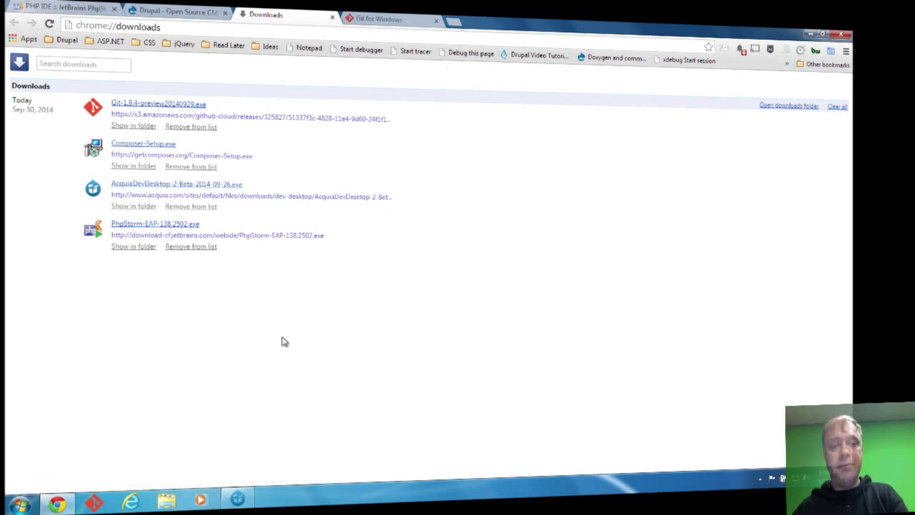
Run the downloaded PhpStorm-EAP-138.2502.exe and accept the default destination folder in PhpStorm Setup.
click(187, 225)
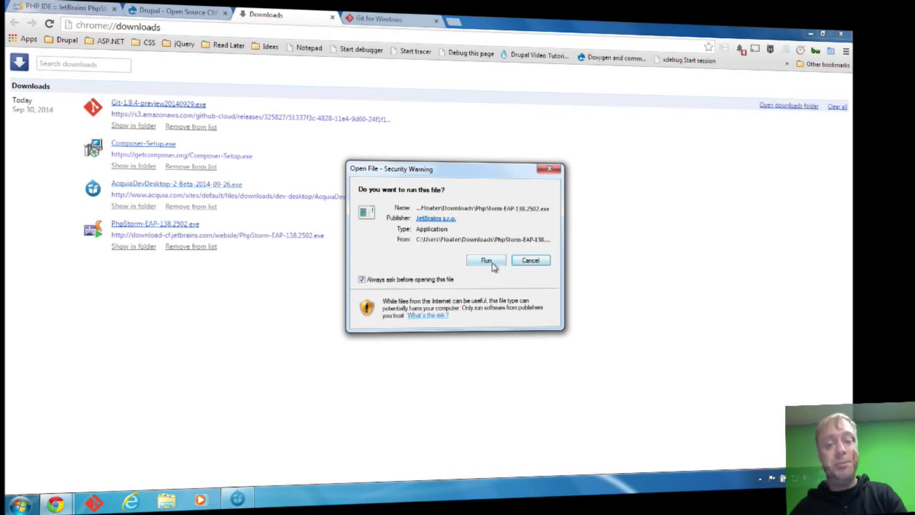
click(488, 261)
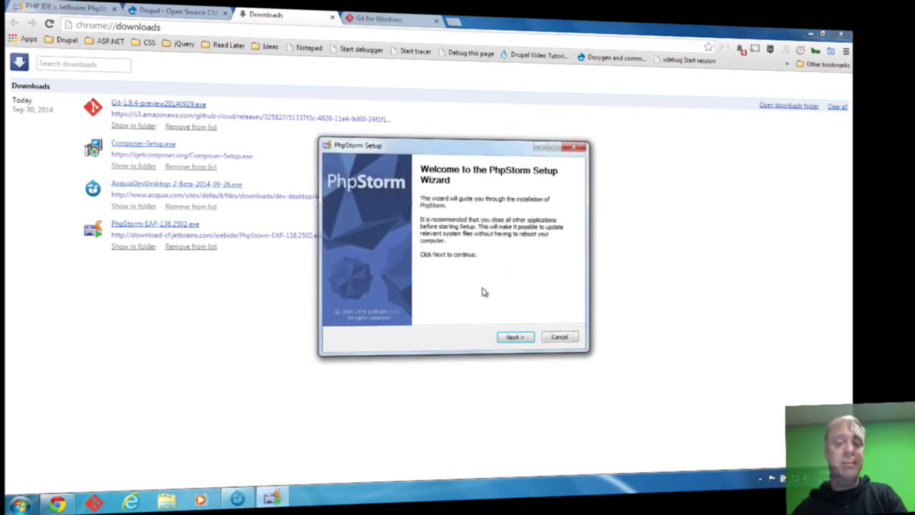
click(520, 346)
click(520, 343)
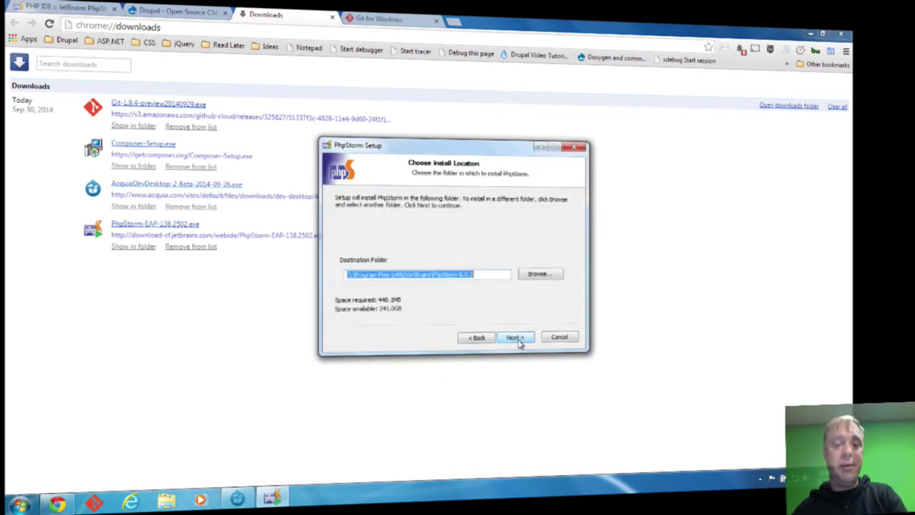
click(515, 338)
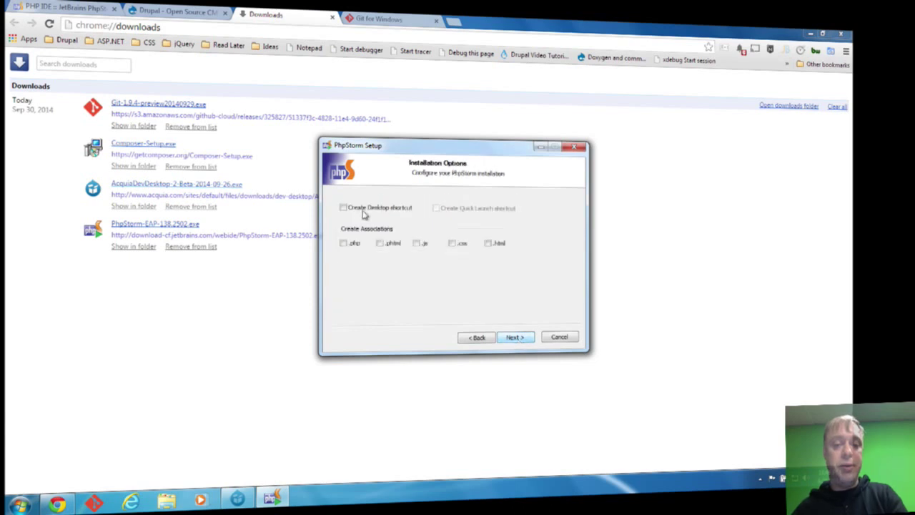
Associate .php, .phtml, .js, .css and .html files with PhpStorm and install it with the JetBrains Start Menu folder.
click(380, 244)
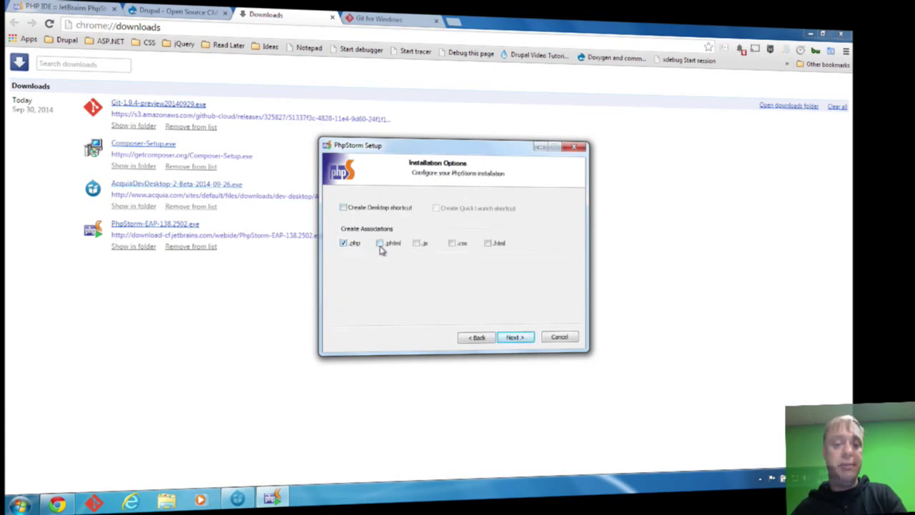
click(417, 243)
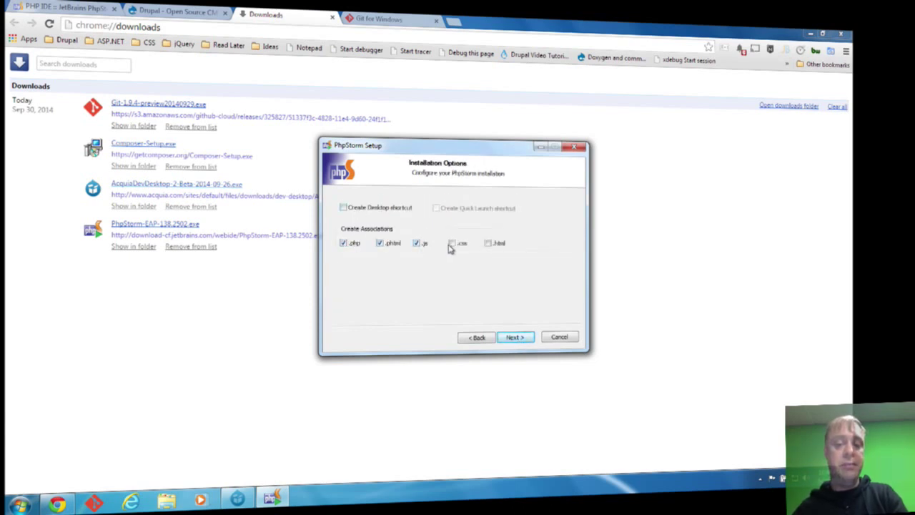
click(453, 244)
click(489, 247)
click(516, 336)
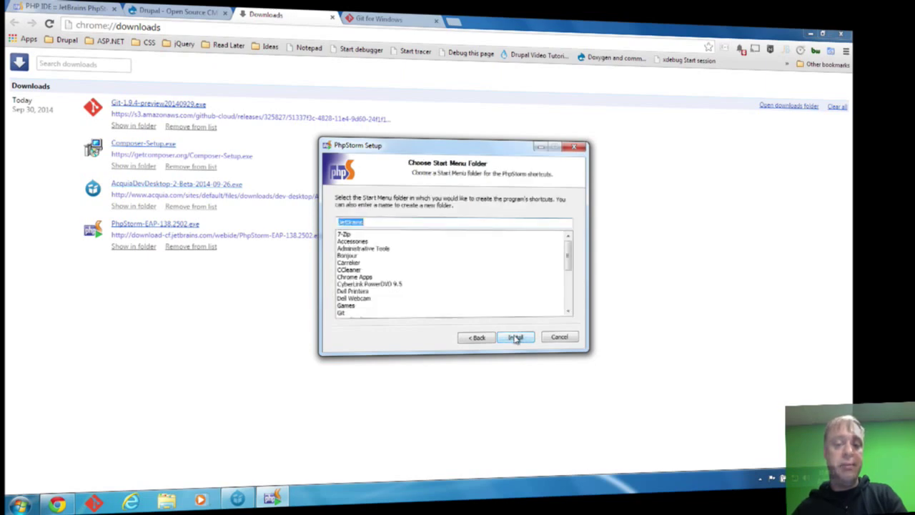
click(515, 338)
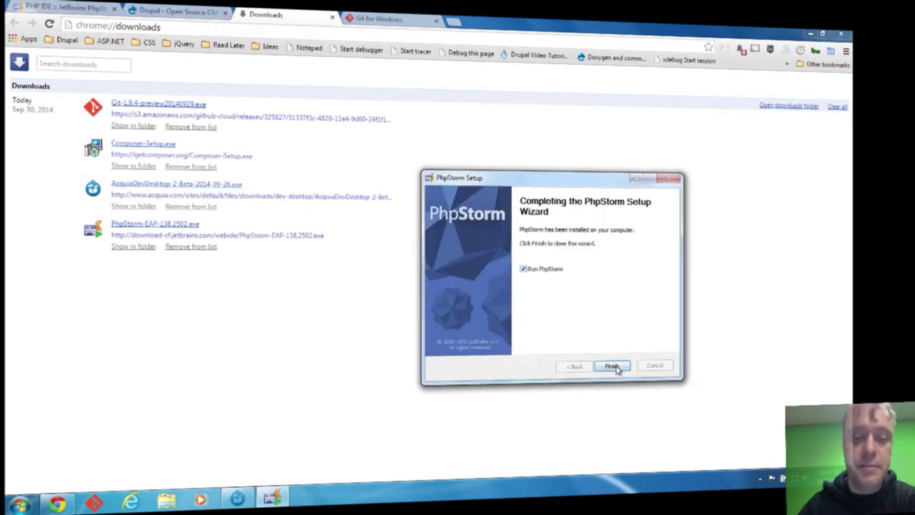
Finish the setup with Run PhpStorm enabled and continue to license activation without importing previous settings.
click(611, 368)
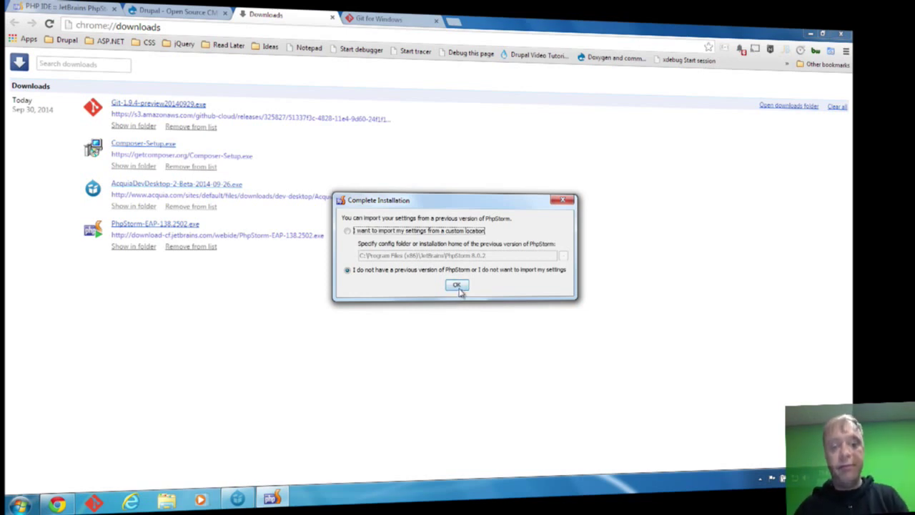
click(457, 285)
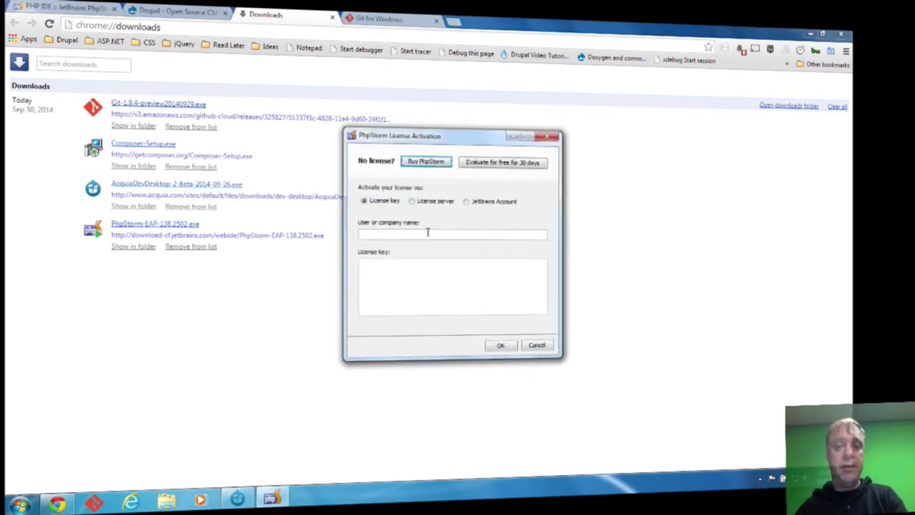
drag(455, 143, 534, 187)
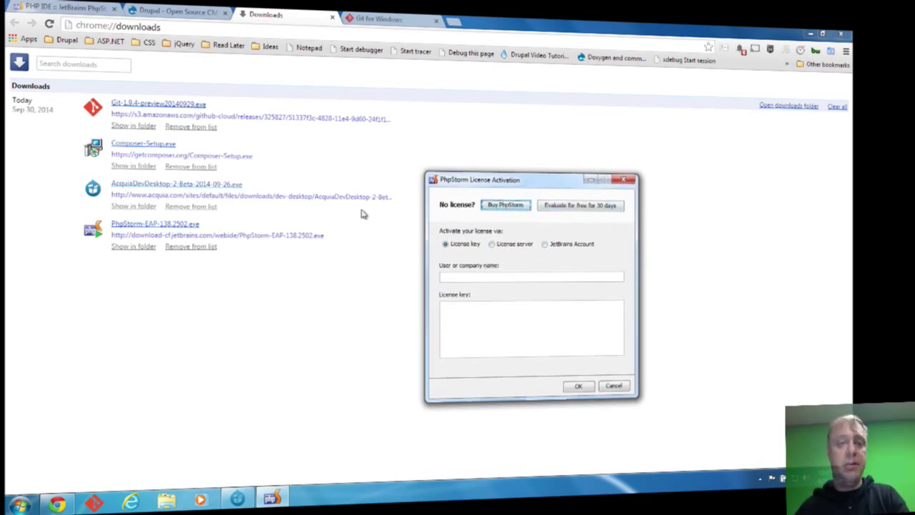
Accept the PhpStorm 8.0.2 license agreement and allow PhpStorm through Windows Firewall on private networks.
click(397, 19)
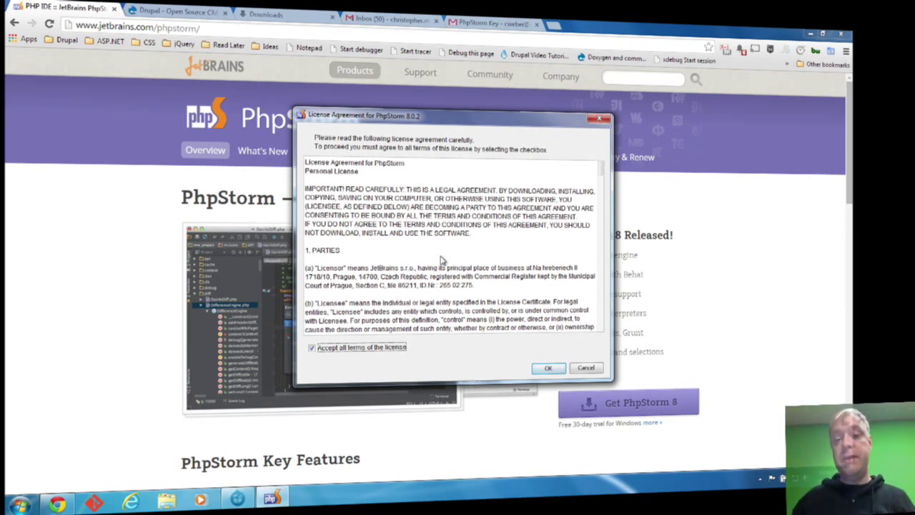
click(545, 367)
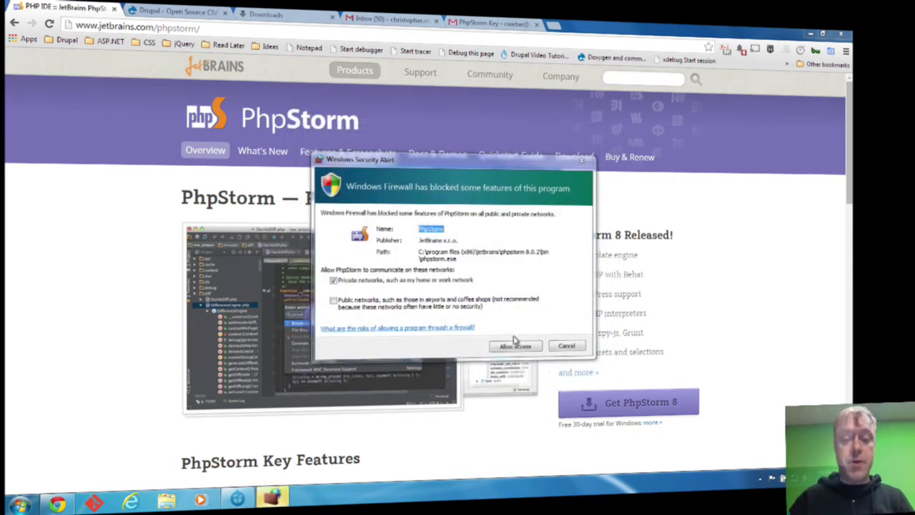
click(515, 347)
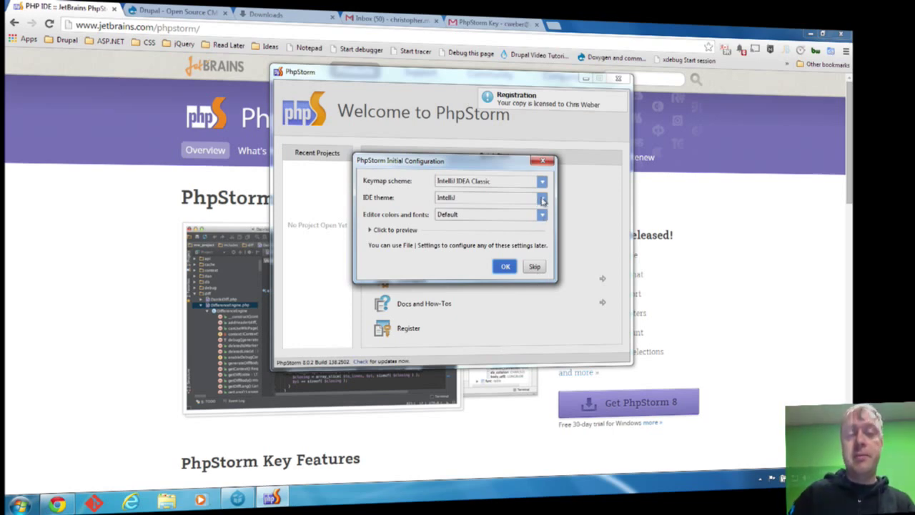
Set the IDE theme to Darcula in PhpStorm Initial Configuration and restart PhpStorm to apply it.
drag(503, 163, 504, 168)
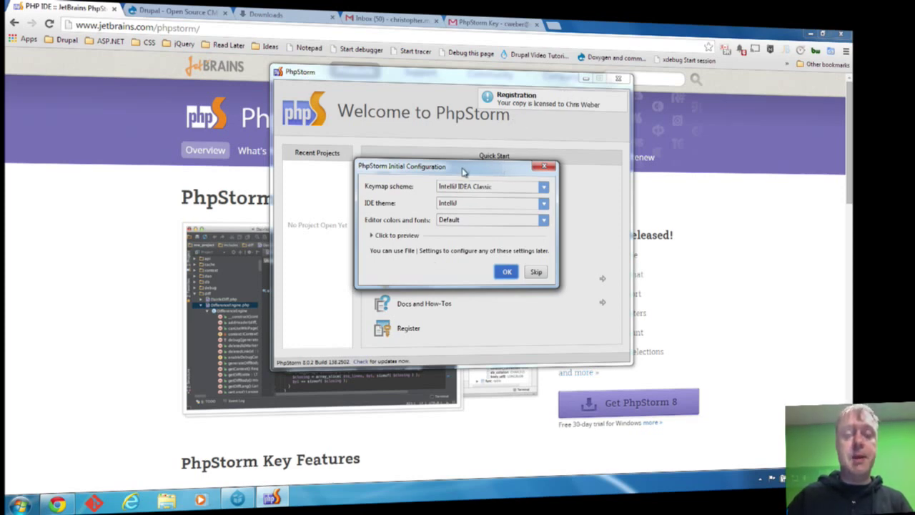
drag(463, 172, 455, 166)
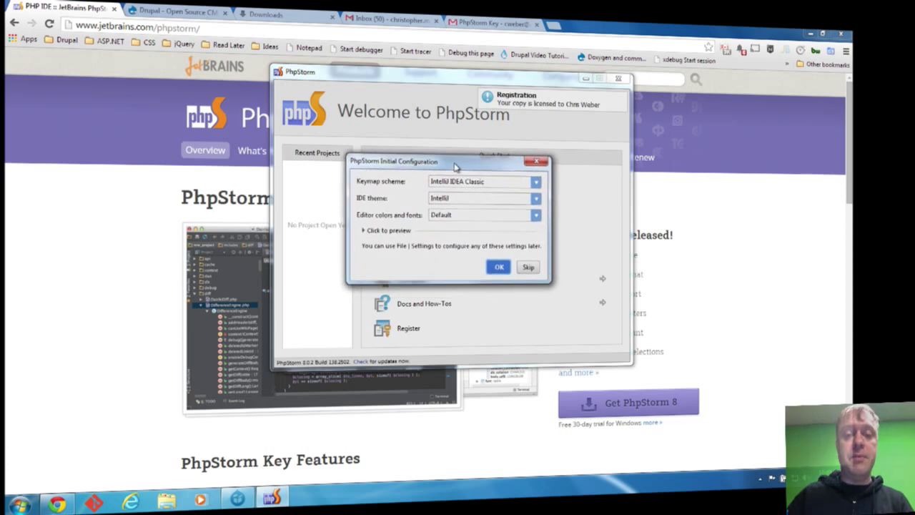
click(476, 202)
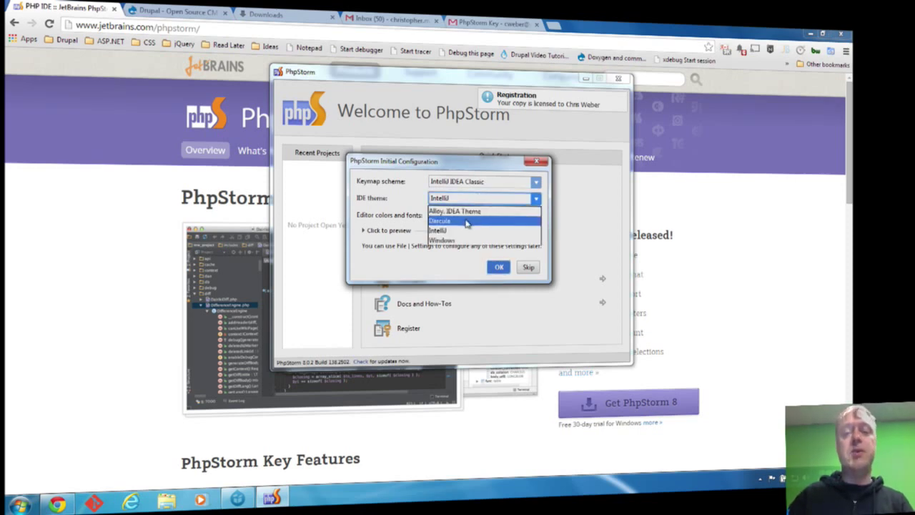
click(467, 222)
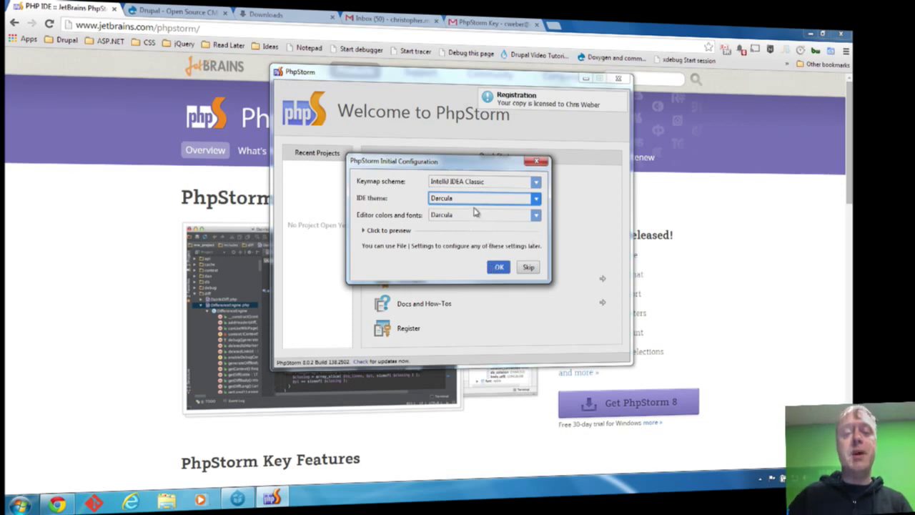
click(499, 268)
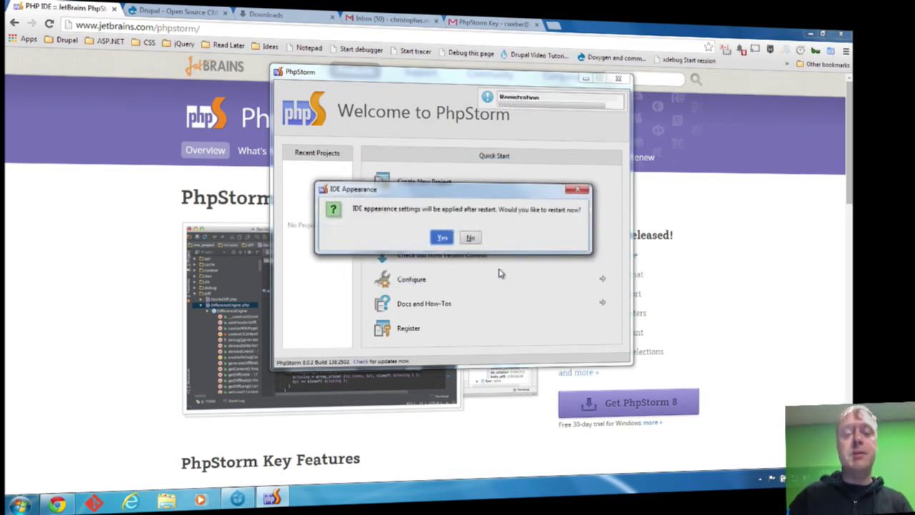
click(442, 243)
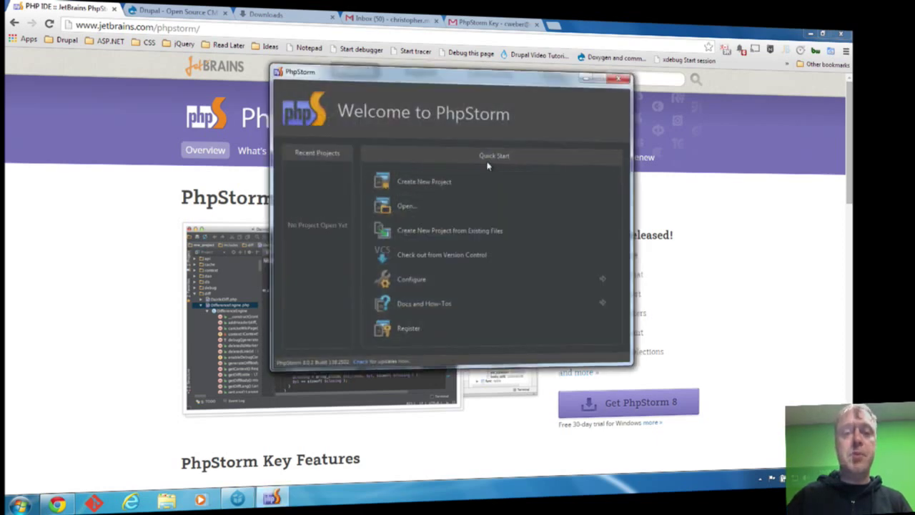
drag(455, 79, 474, 75)
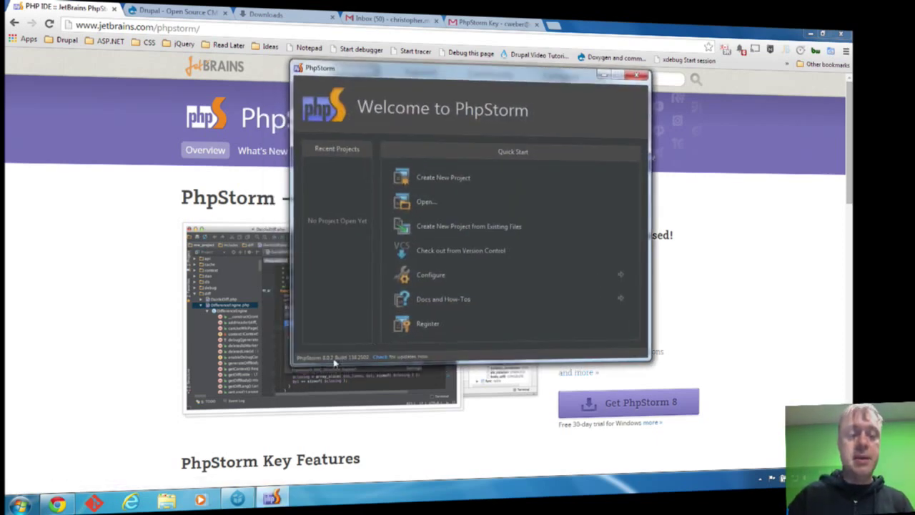